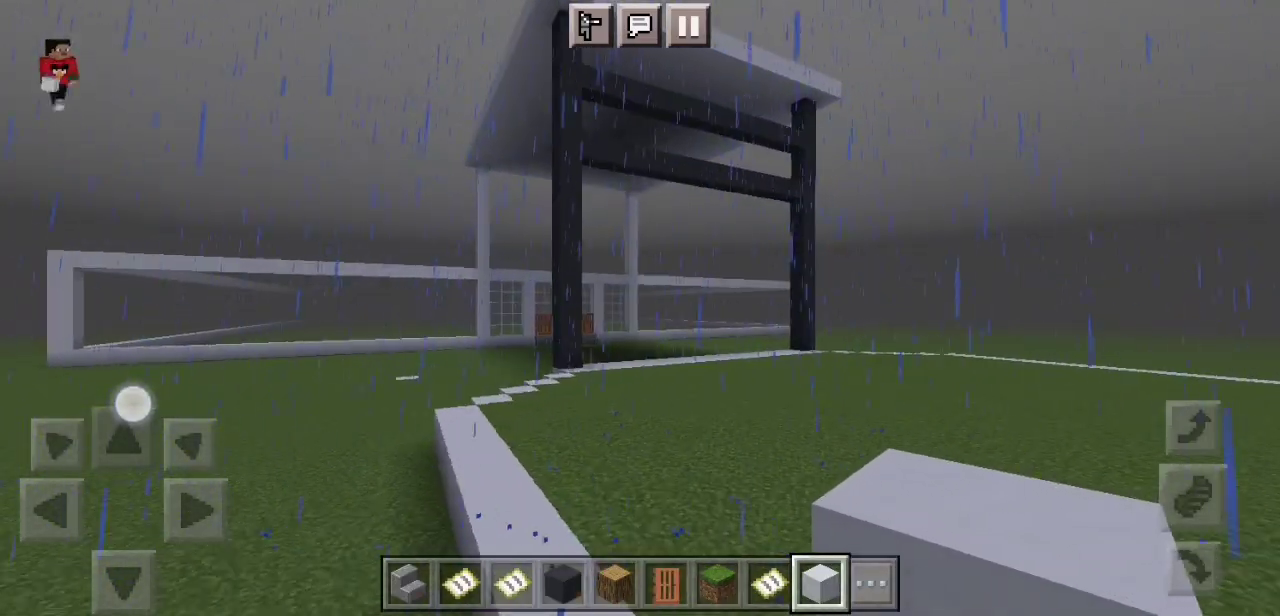
Look up at the dark-framed canopy, then fly up over the white roof toward the walls
left_click_drag(1127, 247, 1198, 427)
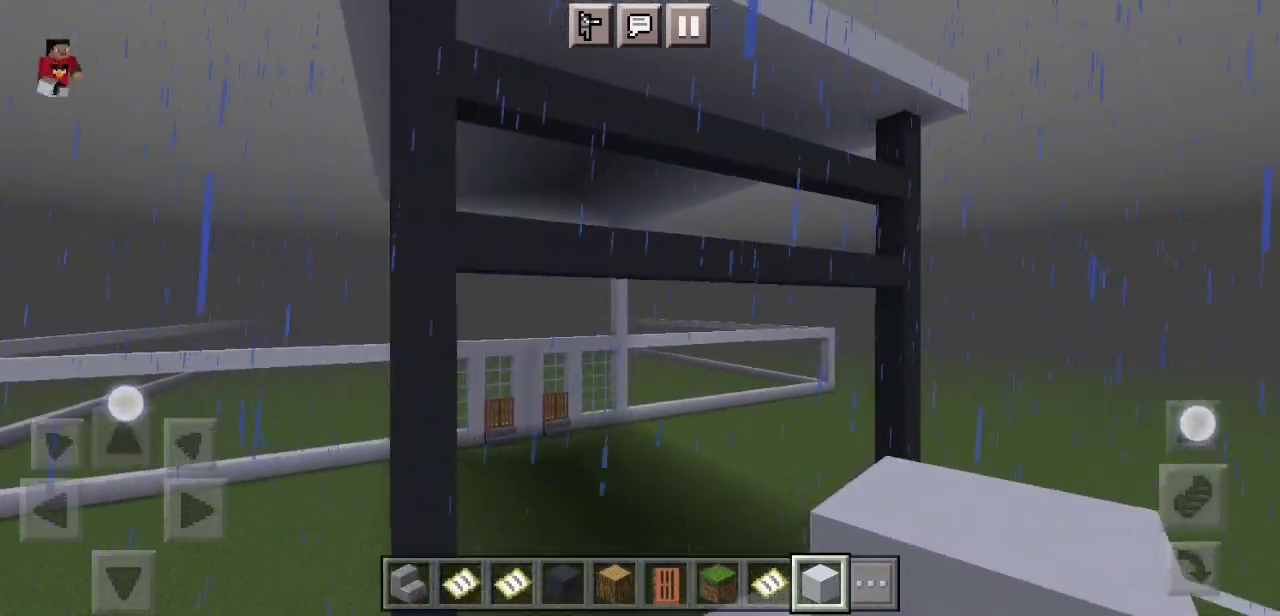
left_click_drag(129, 405, 71, 494)
left_click_drag(1193, 419, 1014, 365)
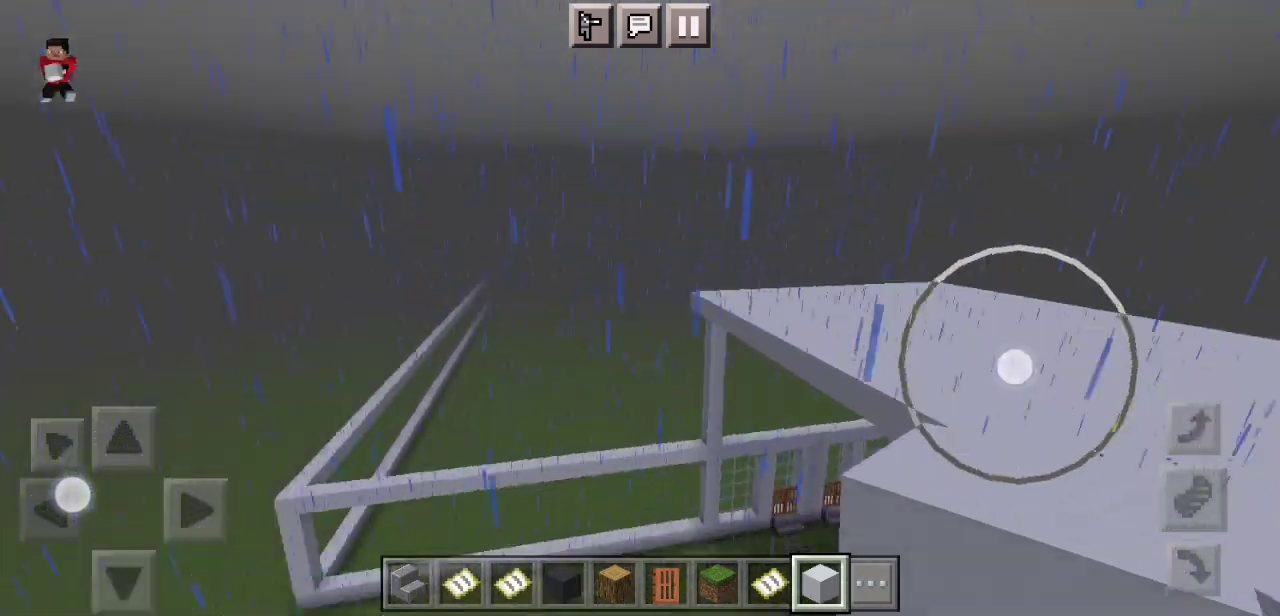
left_click_drag(71, 494, 159, 416)
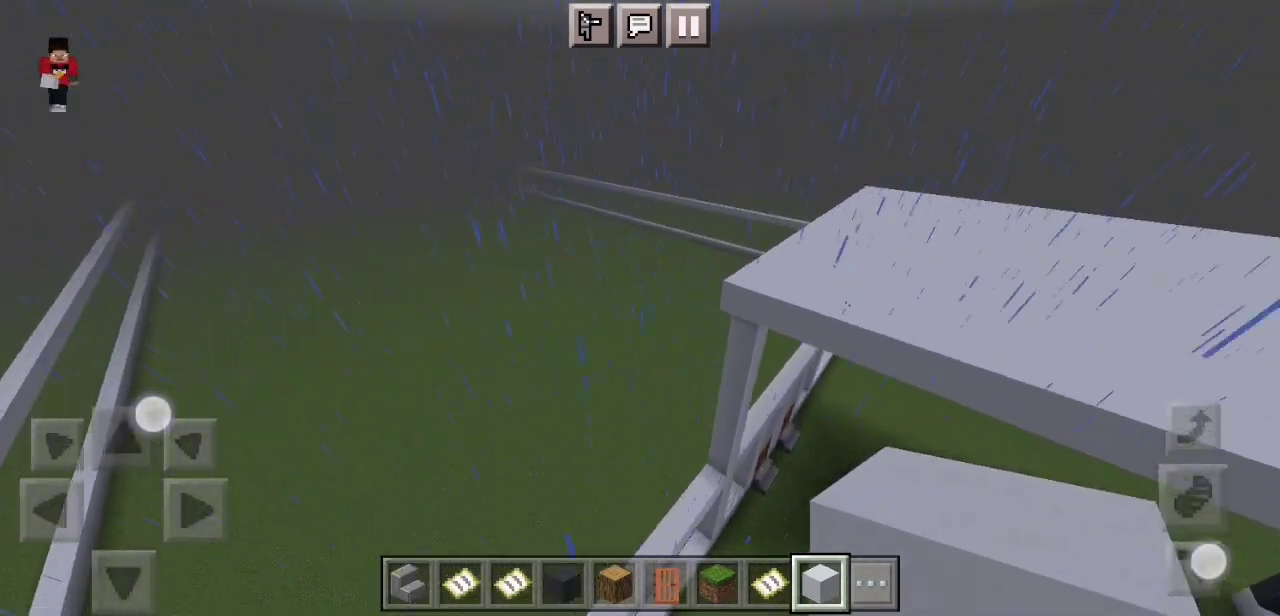
Follow the long outline wall, rising slightly, and pass its corner
left_click_drag(1250, 520, 1208, 561)
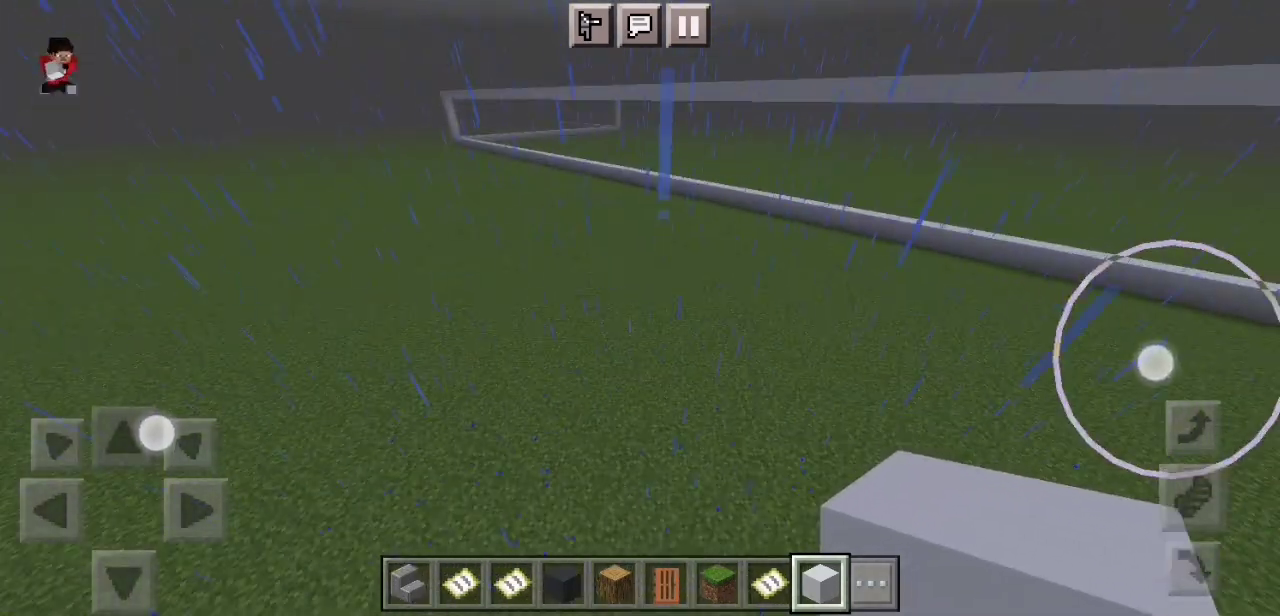
left_click_drag(1155, 363, 1083, 360)
left_click_drag(156, 432, 156, 432)
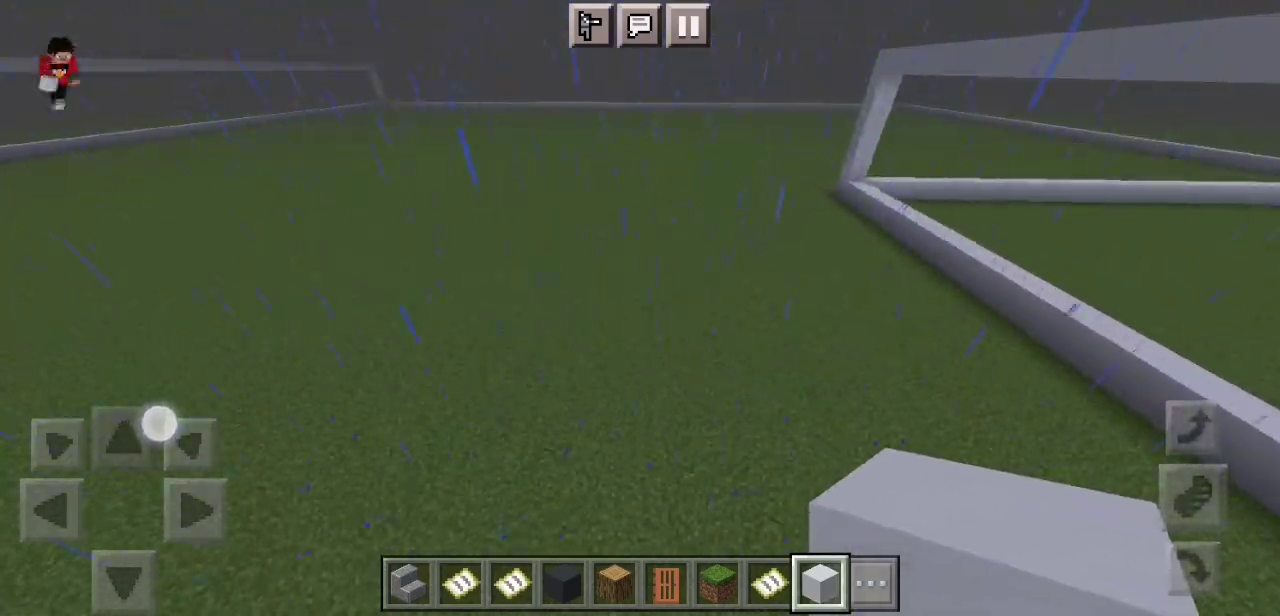
left_click_drag(159, 427, 154, 421)
mouse_move(1048, 288)
left_mouse_down()
mouse_move(1143, 285)
mouse_move(1154, 317)
left_mouse_up()
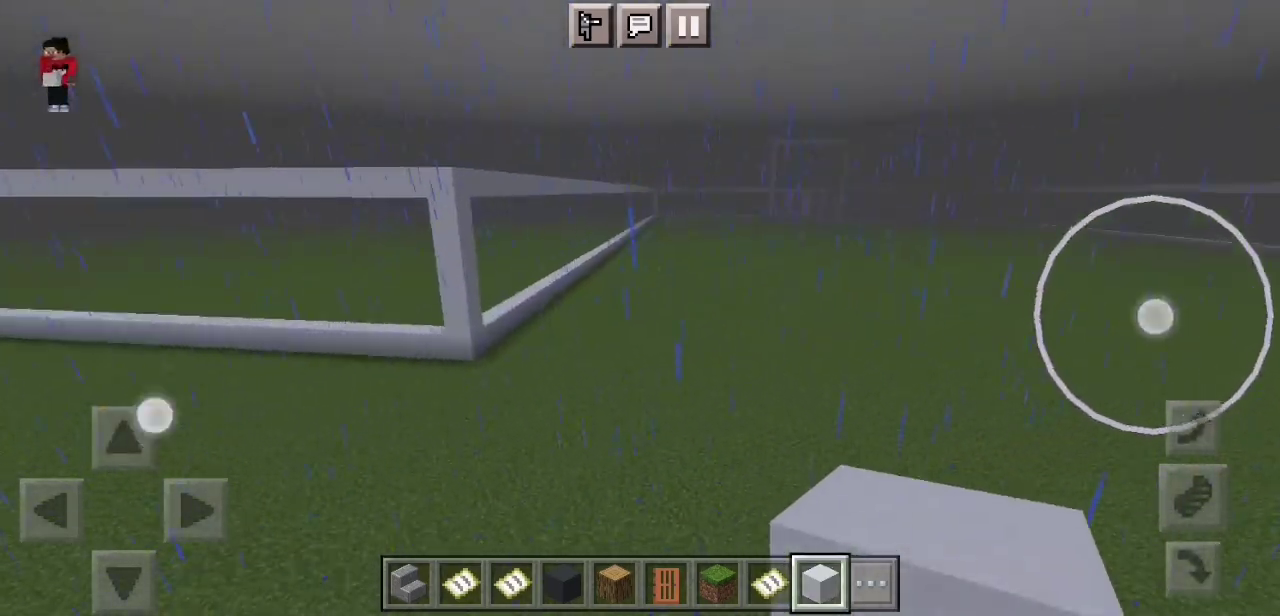
left_click(1194, 422)
left_click_drag(154, 421, 159, 416)
left_click_drag(1192, 408, 1183, 408)
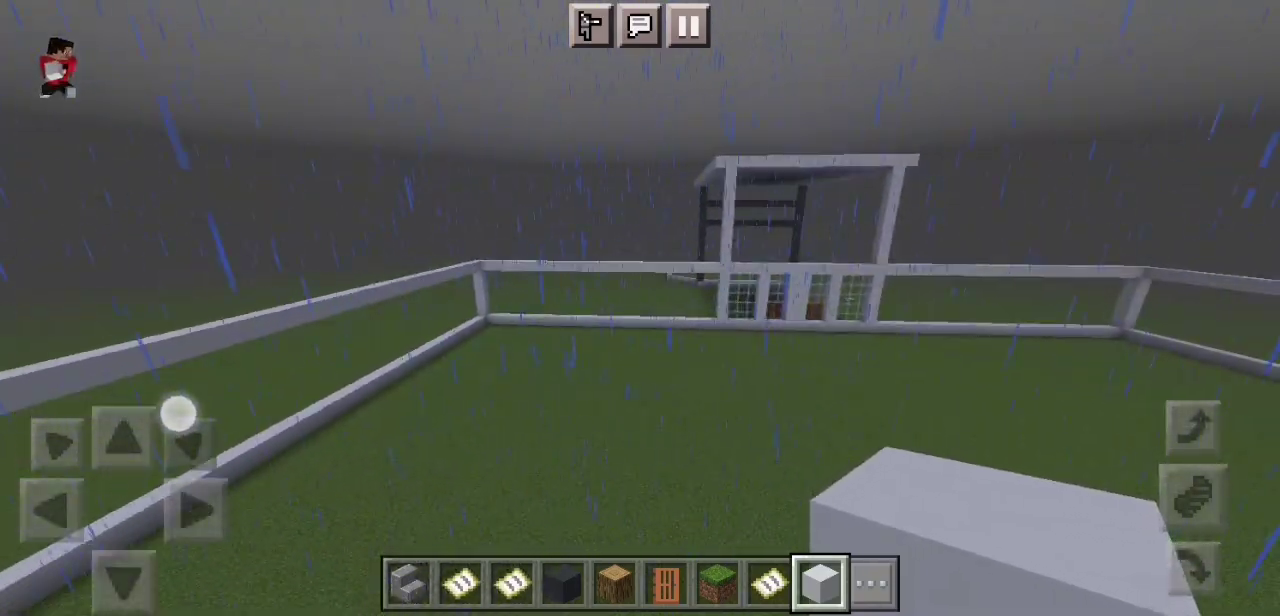
Walk under the white frame and look down toward the grass and windows
left_click_drag(178, 413, 182, 425)
mouse_move(1000, 300)
left_mouse_down()
mouse_move(998, 395)
mouse_move(820, 383)
mouse_move(1131, 234)
left_mouse_up()
left_click_drag(182, 425, 223, 474)
left_click_drag(980, 300, 980, 346)
left_click_drag(229, 477, 163, 420)
mouse_move(1090, 360)
left_mouse_down()
mouse_move(1101, 307)
mouse_move(1196, 407)
left_mouse_up()
Back away from the white frame to view the windows, then approach it again
left_click_drag(160, 543, 151, 577)
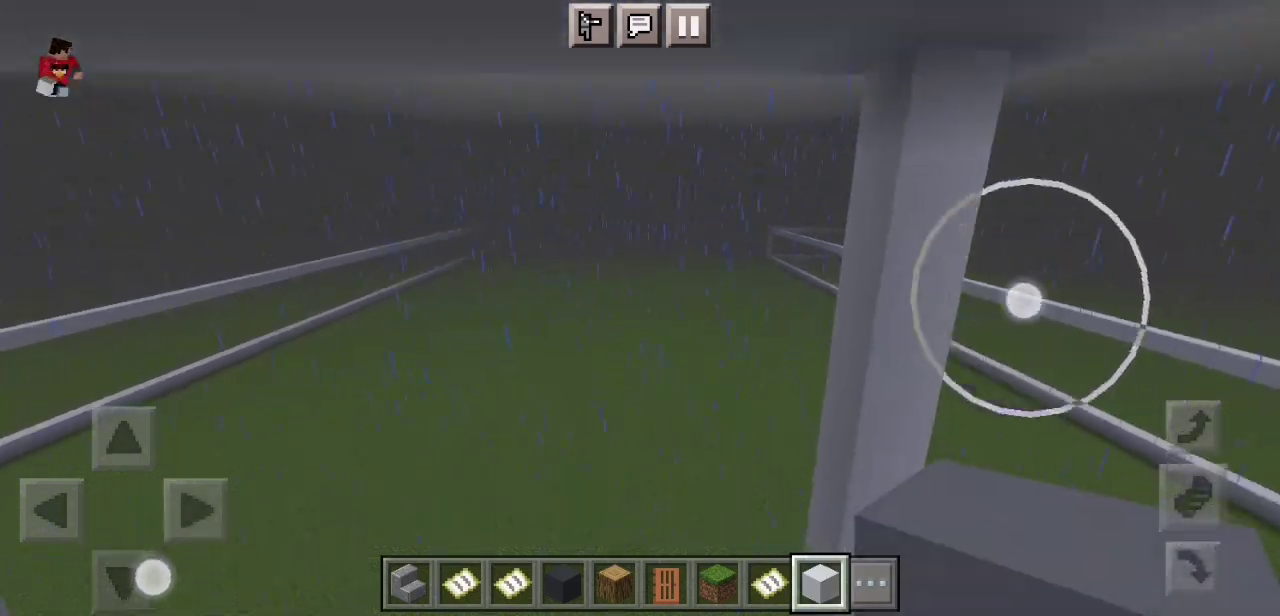
left_click_drag(1026, 297, 900, 300)
left_click_drag(151, 577, 73, 508)
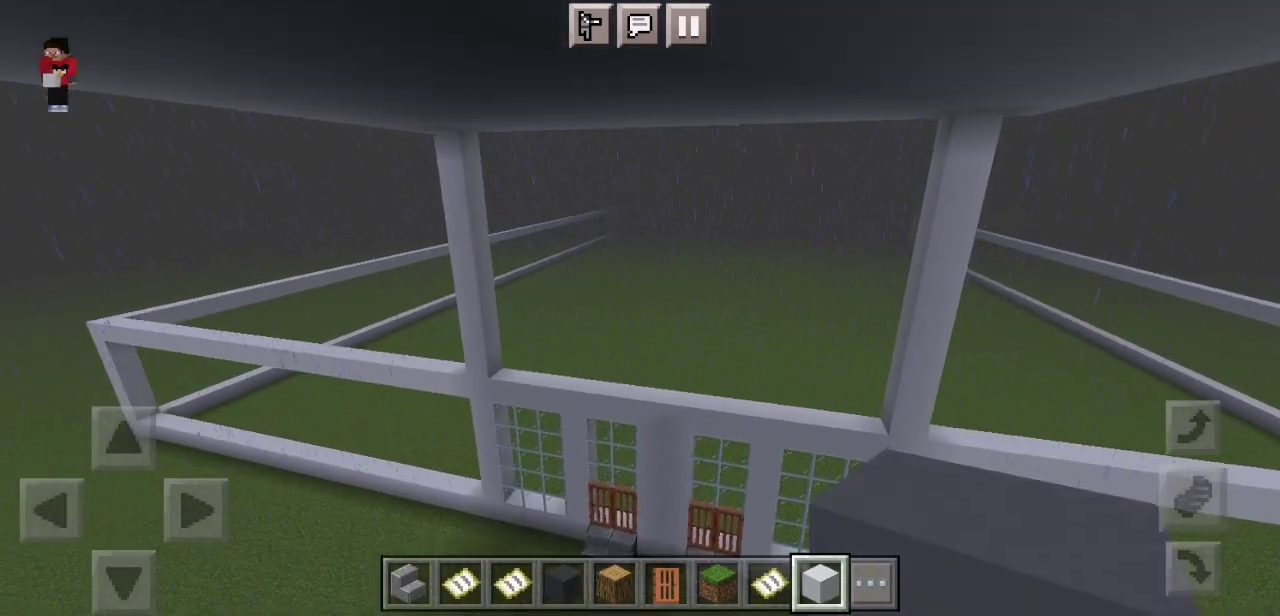
left_click_drag(1089, 211, 1089, 211)
mouse_move(120, 445)
left_mouse_down()
mouse_move(50, 510)
mouse_move(123, 414)
mouse_move(138, 403)
mouse_move(145, 420)
left_mouse_up()
Turn away from the frame and look down the length of the fenced lot
left_click_drag(1125, 347, 1031, 313)
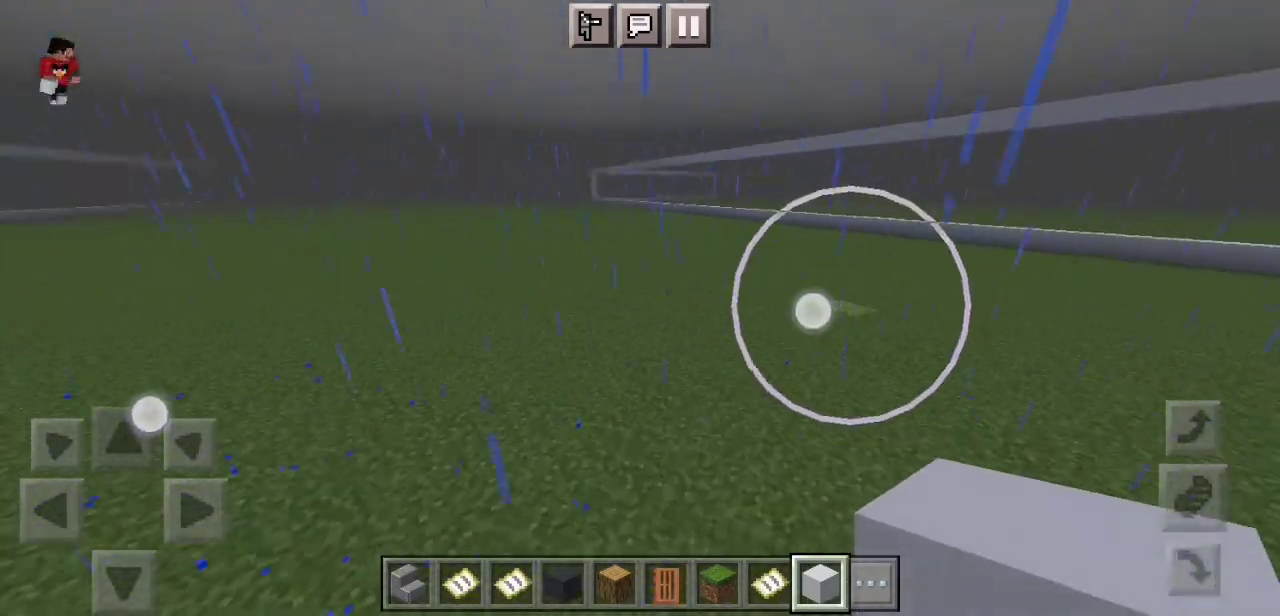
left_click_drag(838, 307, 720, 310)
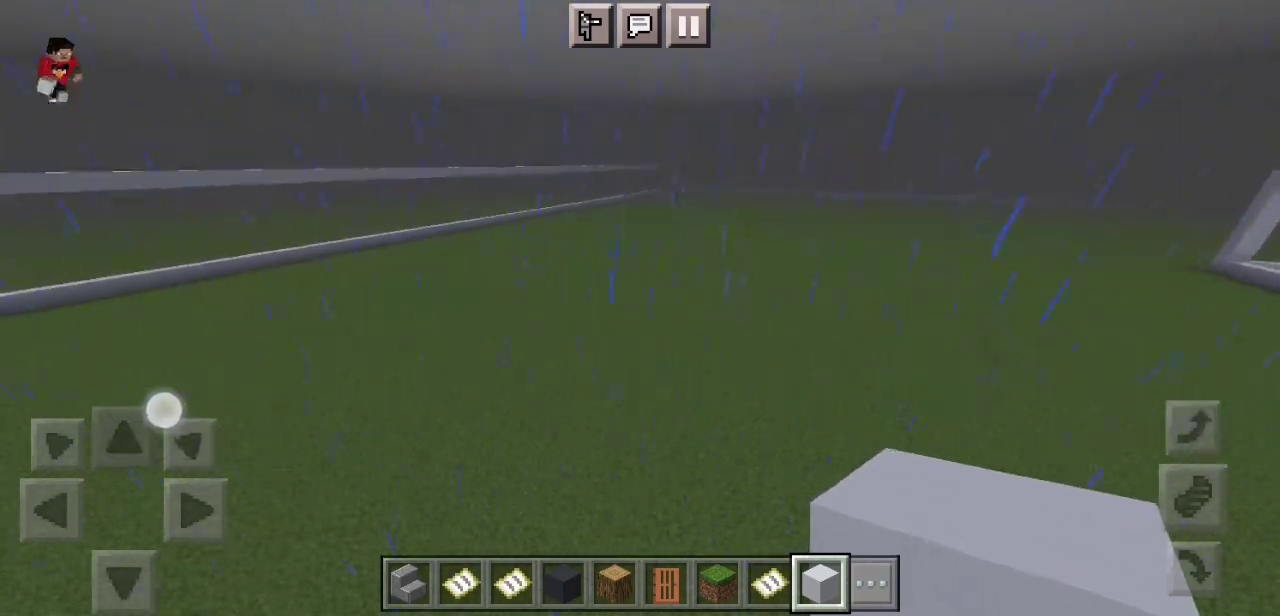
left_click_drag(893, 330, 1038, 338)
left_click_drag(160, 409, 143, 401)
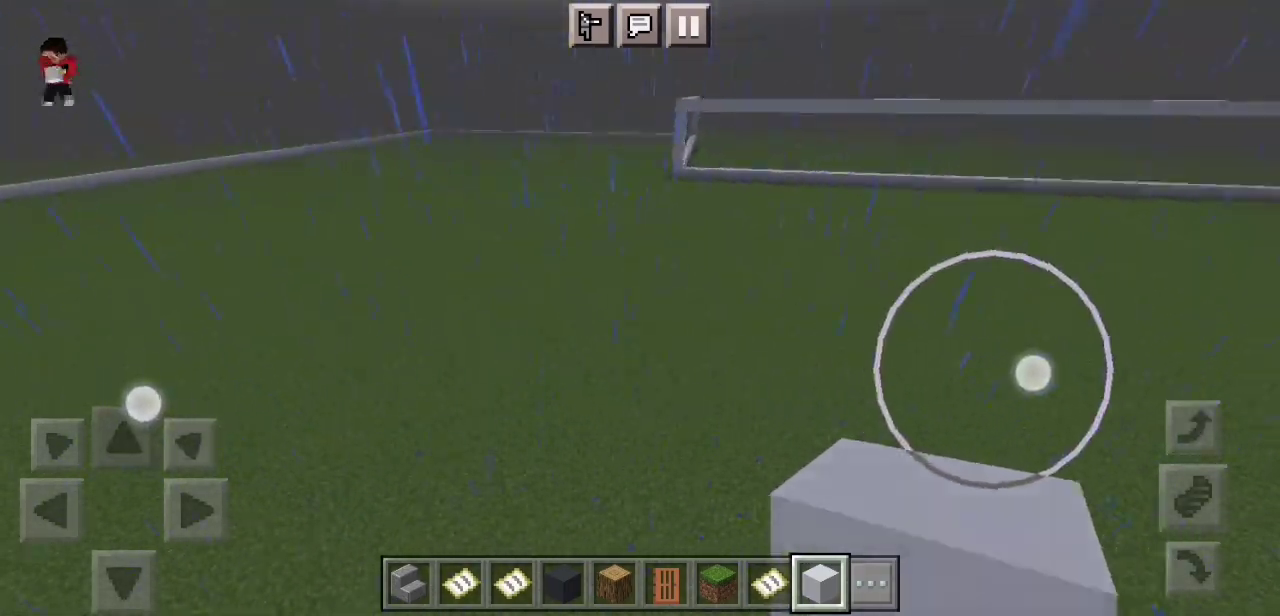
left_click_drag(933, 356, 1065, 360)
left_click_drag(940, 320, 1063, 321)
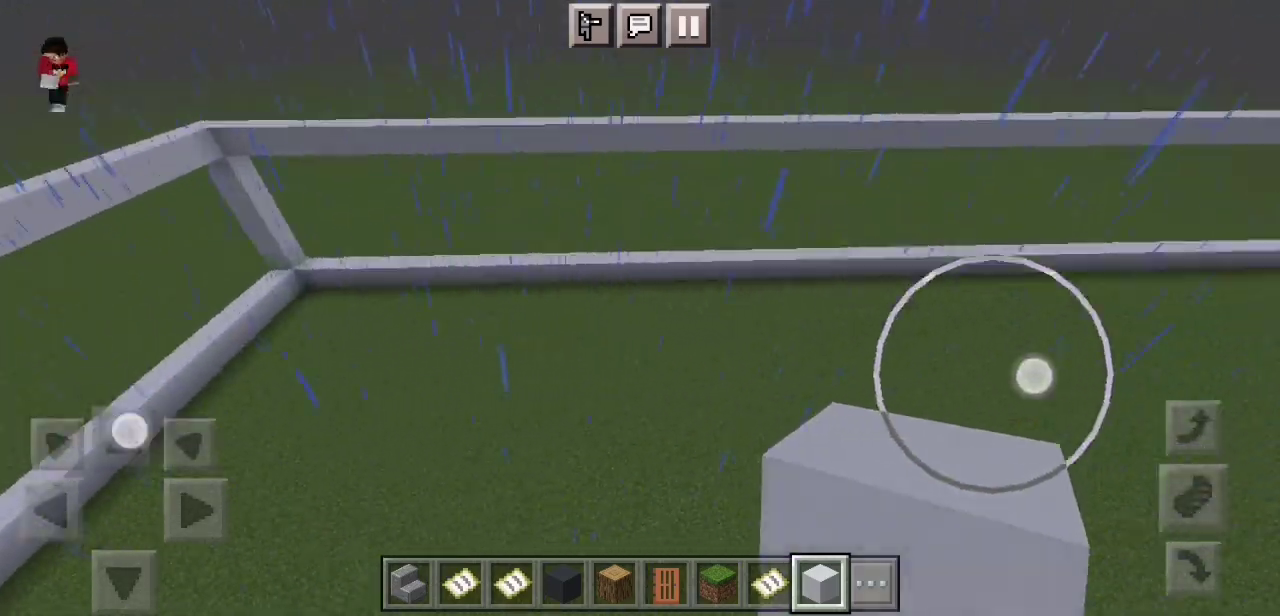
Walk to the outline wall and follow it across the lot
left_click_drag(1031, 374, 1193, 371)
mouse_move(129, 431)
left_mouse_down()
mouse_move(85, 478)
mouse_move(148, 437)
left_mouse_up()
left_click_drag(1193, 371, 1097, 363)
left_click_drag(148, 437, 86, 473)
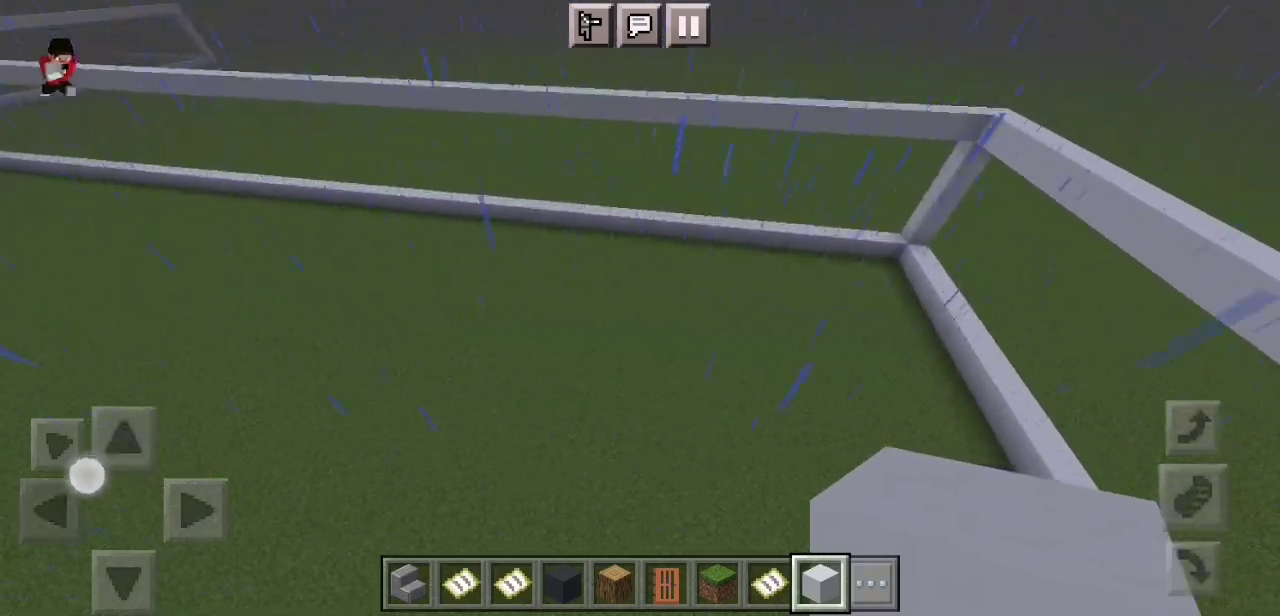
left_click_drag(1031, 322, 886, 305)
mouse_move(80, 488)
left_mouse_down()
mouse_move(149, 419)
mouse_move(135, 415)
left_mouse_up()
left_click_drag(1003, 291, 1060, 320)
left_click_drag(121, 415, 152, 422)
Head toward the wall corner while looking along the outline wall
left_click_drag(760, 265, 826, 265)
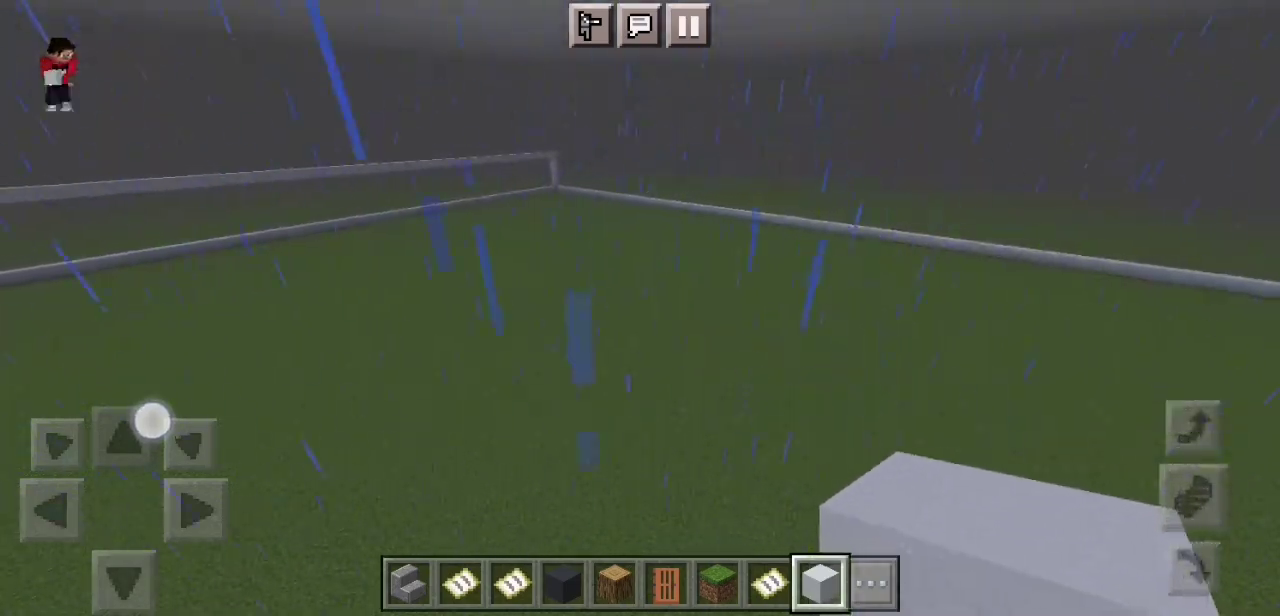
left_click_drag(800, 300, 949, 300)
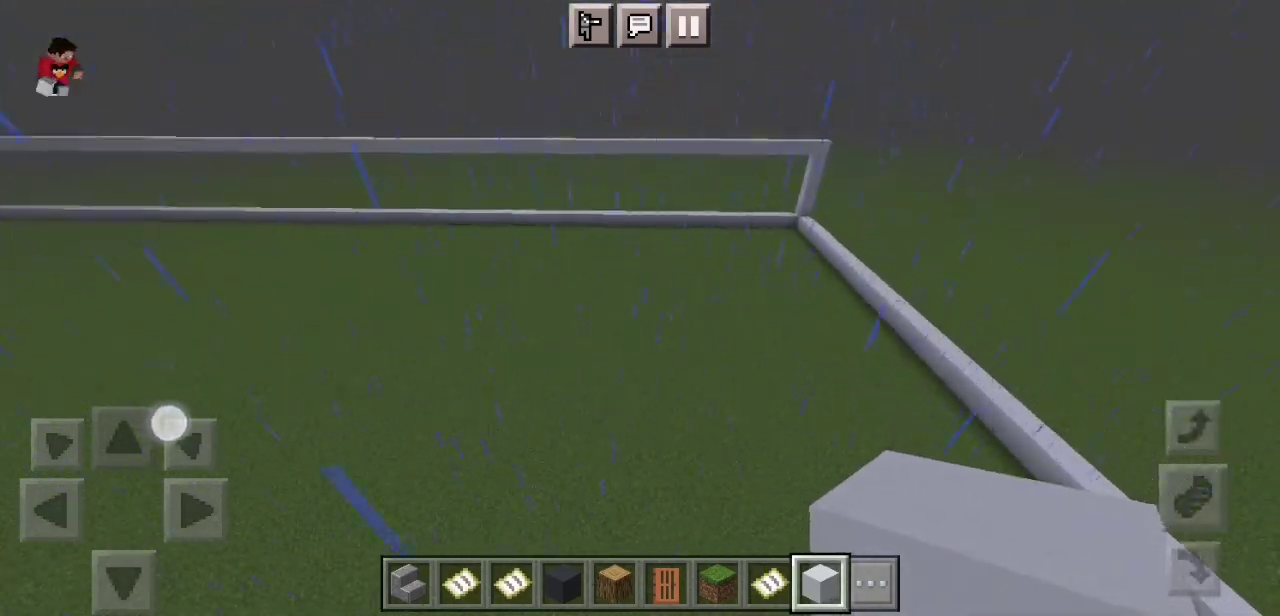
mouse_move(156, 420)
left_mouse_down()
mouse_move(169, 420)
mouse_move(166, 441)
left_mouse_up()
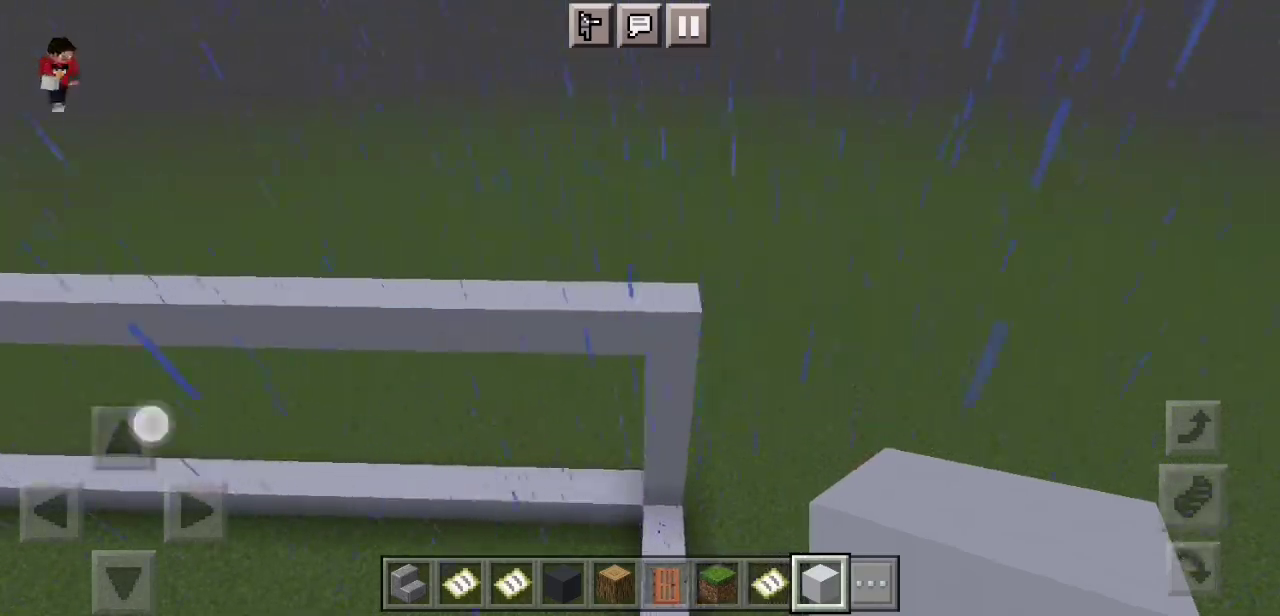
left_click_drag(820, 362, 960, 362)
left_click_drag(163, 437, 157, 437)
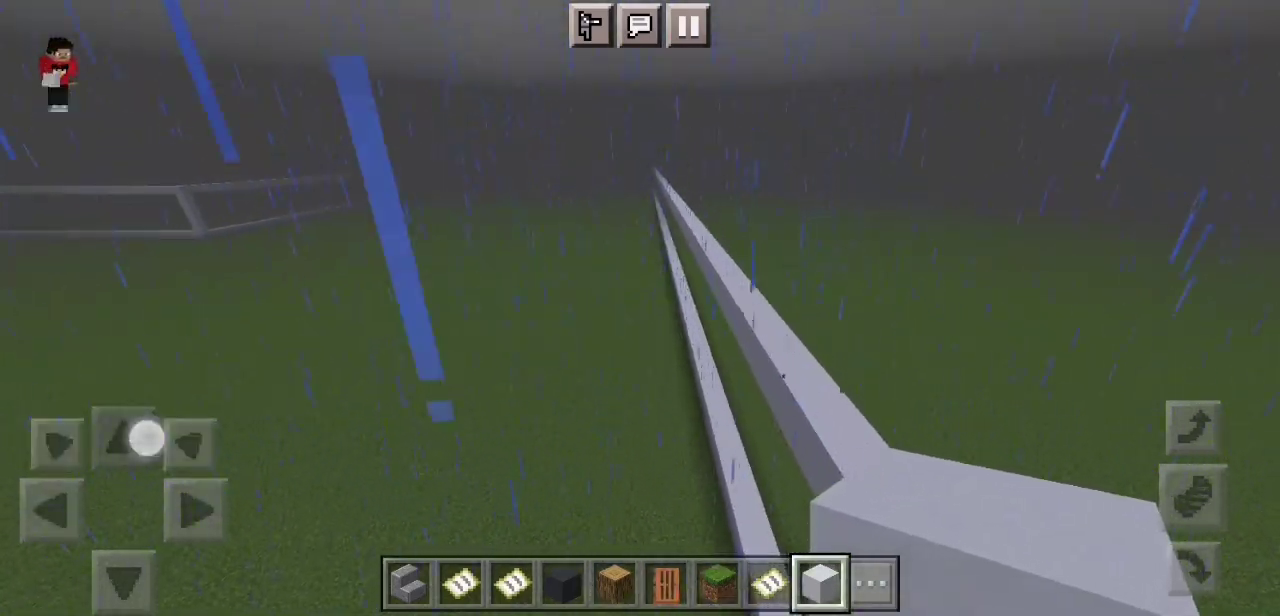
left_click_drag(1114, 302, 1106, 302)
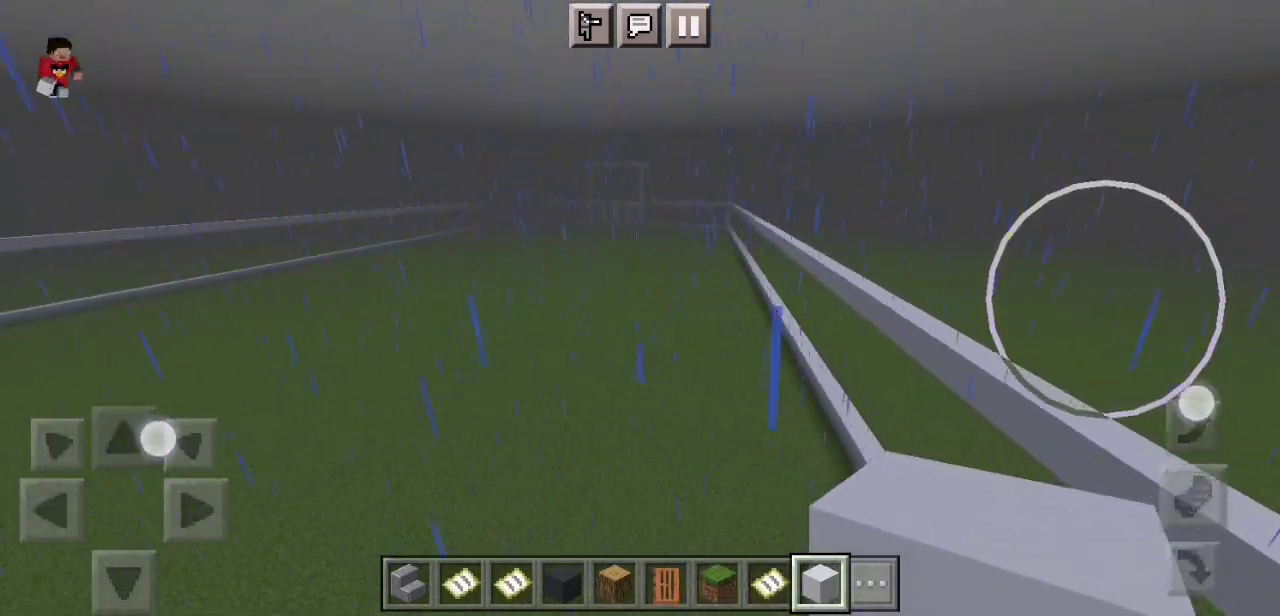
Continue along the wall and turn toward the dark-framed entrance
left_click_drag(158, 440, 158, 440)
left_click_drag(1196, 402, 1198, 410)
mouse_move(166, 441)
left_mouse_down()
mouse_move(150, 433)
mouse_move(154, 449)
left_mouse_up()
mouse_move(1094, 374)
left_mouse_down()
mouse_move(1002, 373)
mouse_move(1070, 370)
left_mouse_up()
Turn from the dark frame toward the purple building and fly toward it
left_click_drag(154, 449, 154, 446)
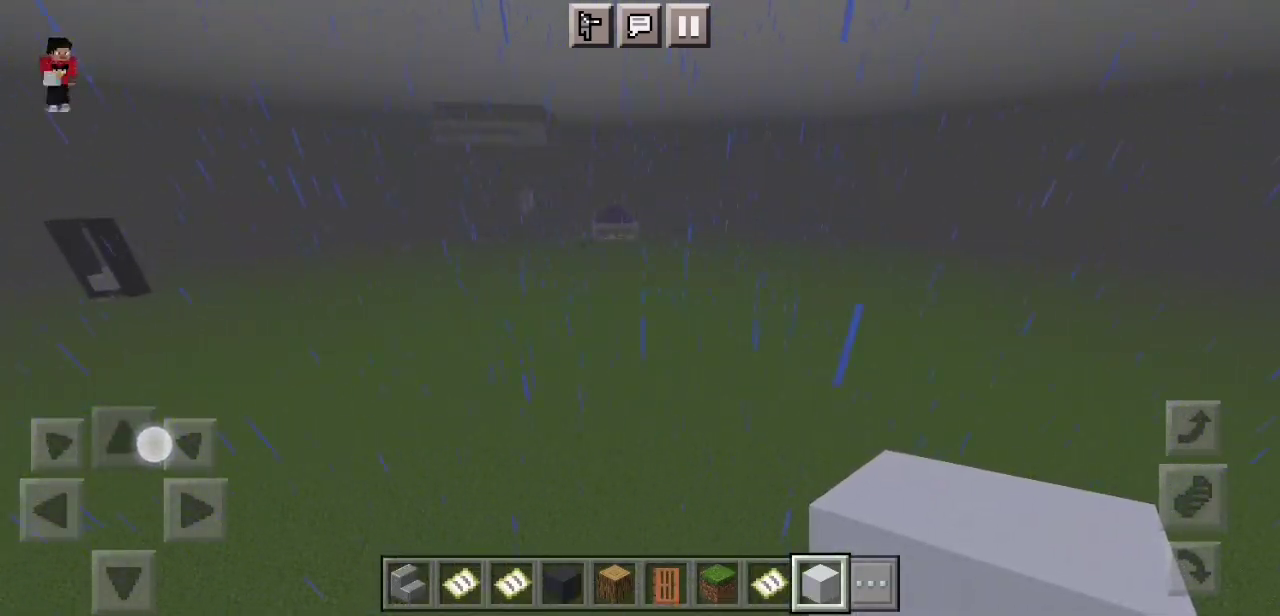
left_click_drag(133, 455, 134, 455)
left_click_drag(918, 436, 850, 415)
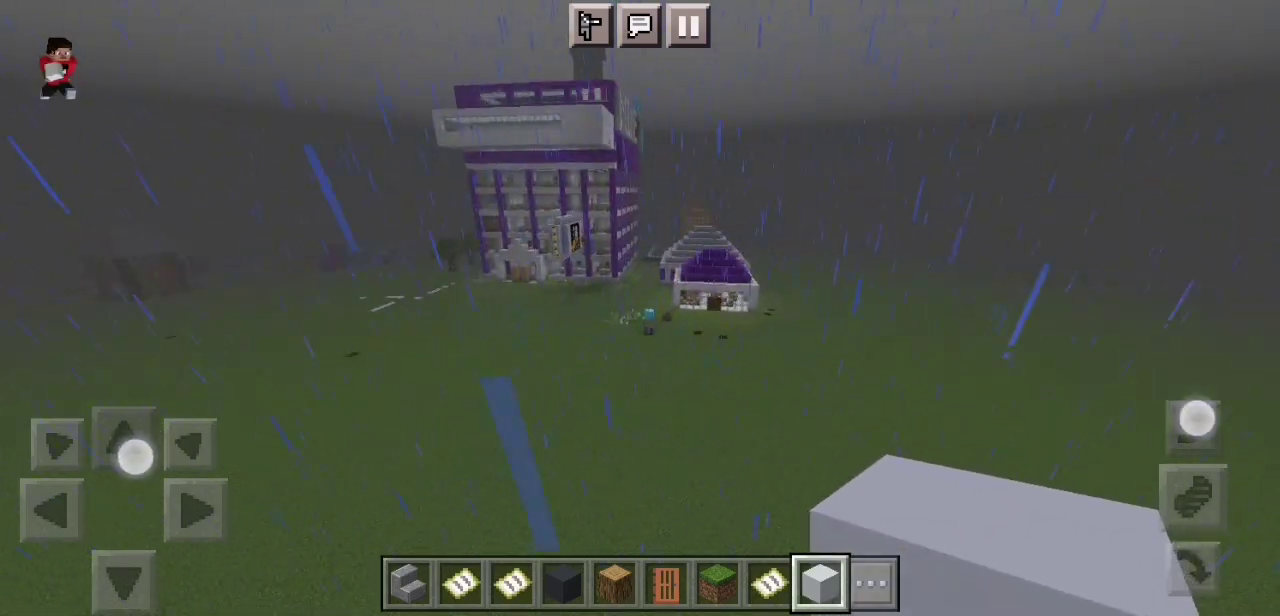
left_click_drag(135, 457, 197, 492)
left_click_drag(137, 439, 137, 439)
left_click_drag(1184, 418, 1182, 418)
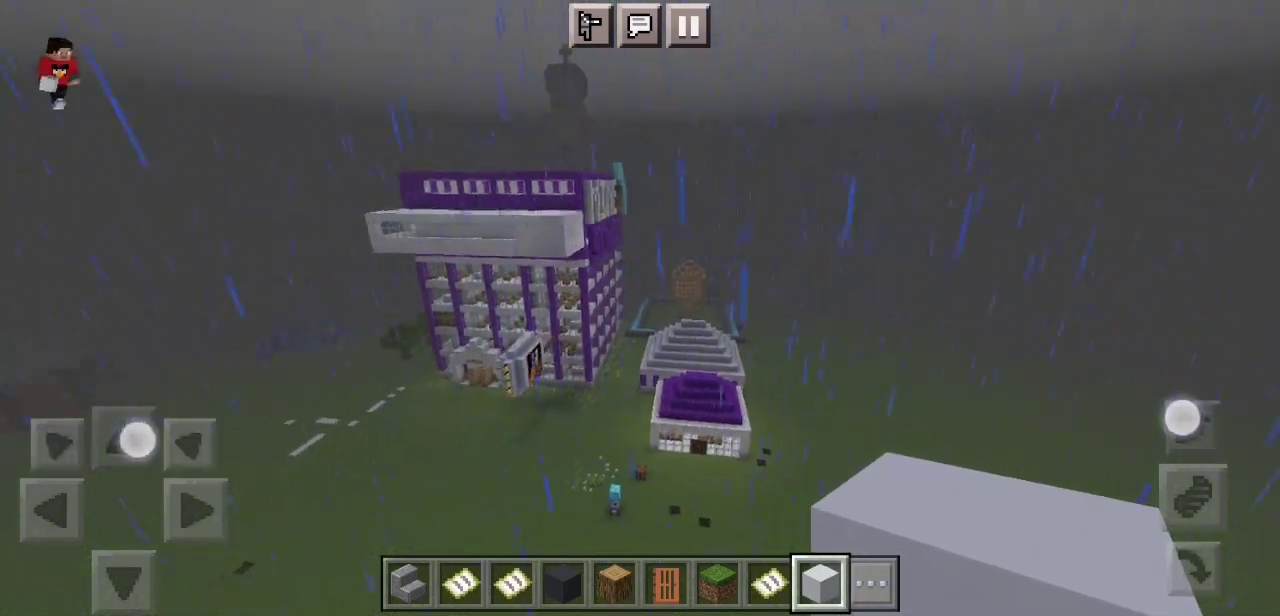
Fly over the purple building, looking down onto its roof
left_click_drag(144, 441, 145, 441)
left_click_drag(1180, 417, 1176, 417)
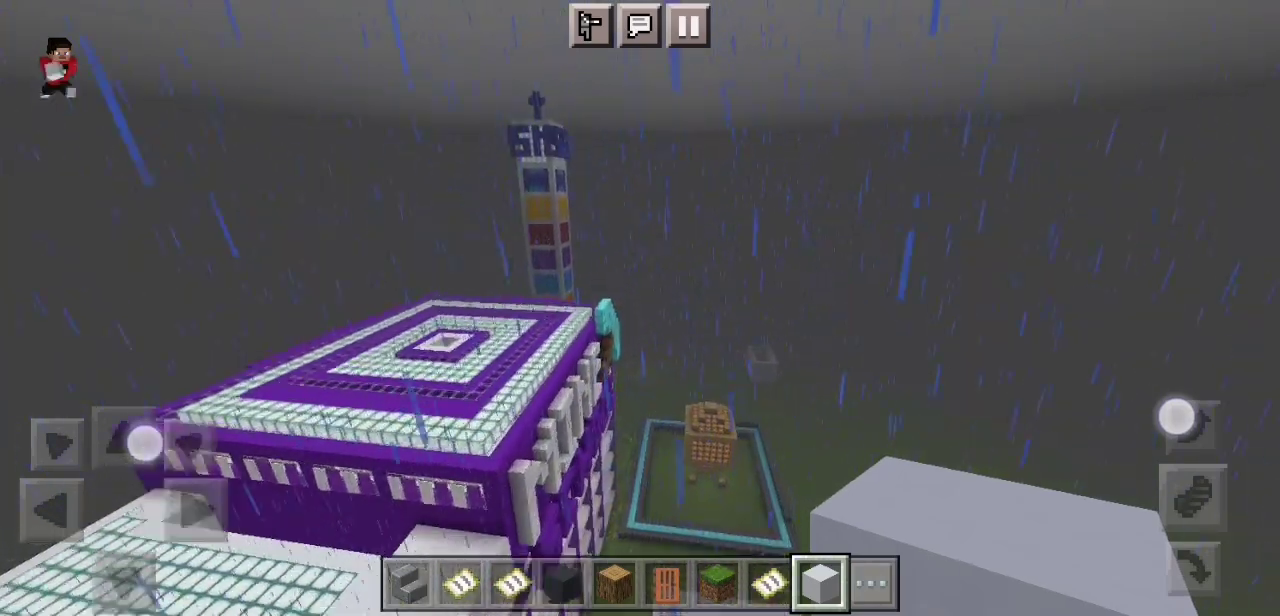
left_click_drag(144, 441, 143, 441)
left_click_drag(1176, 417, 1180, 420)
left_click_drag(141, 562, 141, 562)
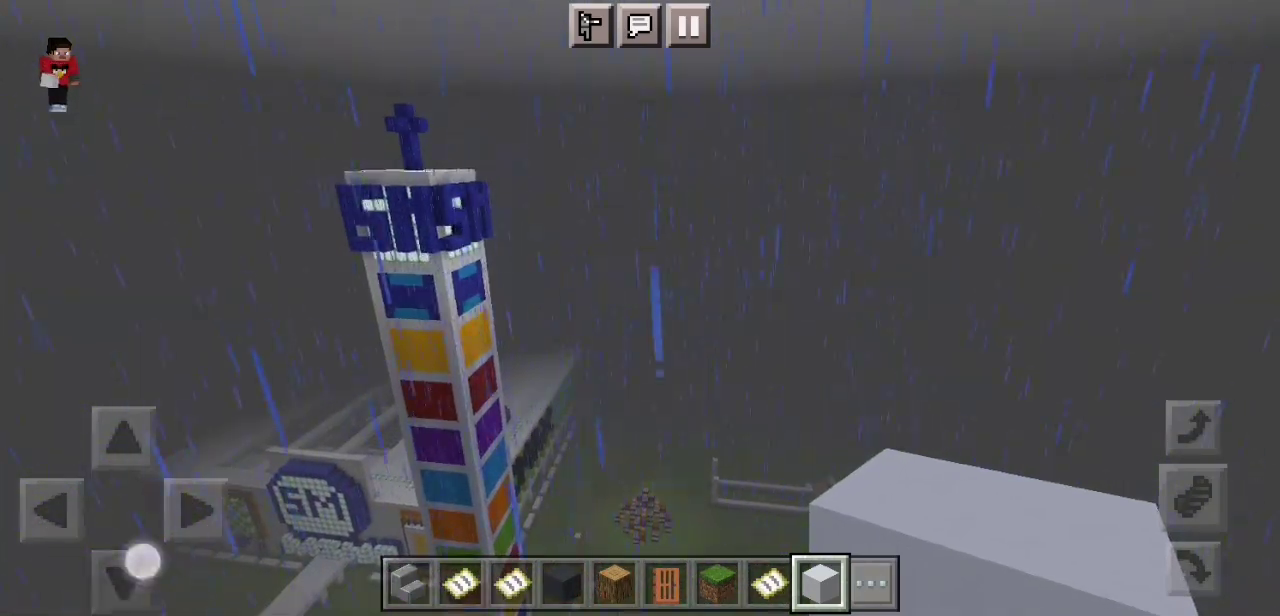
left_click_drag(1165, 349, 1083, 337)
left_click_drag(147, 566, 149, 566)
mouse_move(1083, 337)
left_mouse_down()
mouse_move(1046, 251)
mouse_move(963, 237)
left_mouse_up()
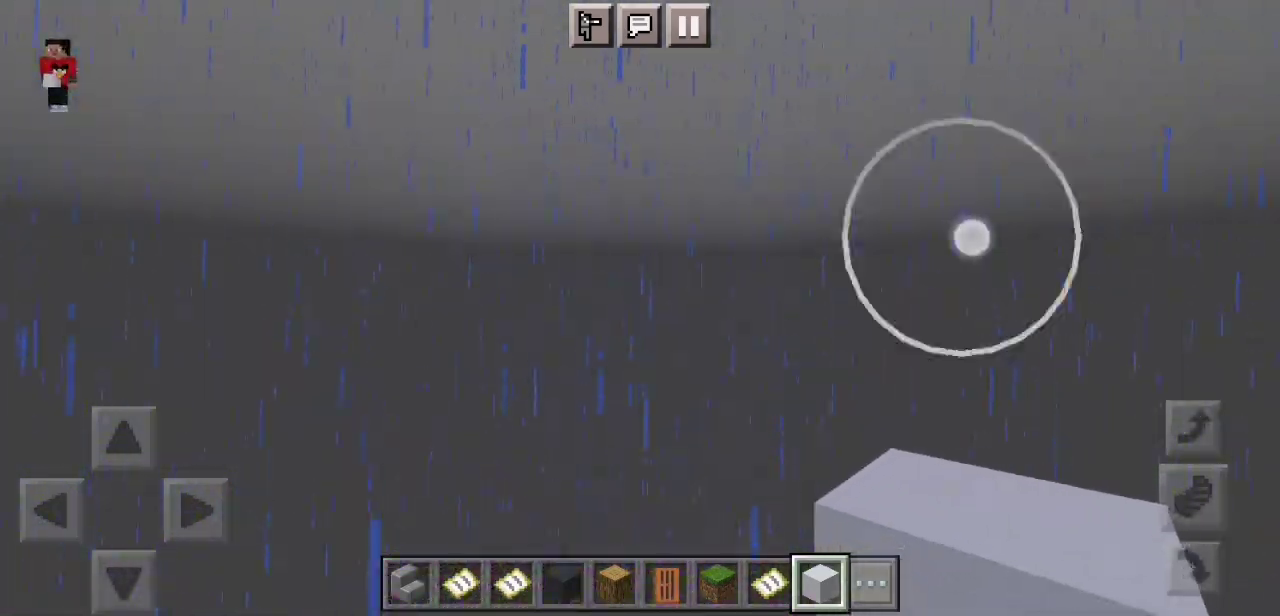
left_click_drag(151, 428, 151, 428)
left_click_drag(963, 237, 1101, 268)
Fly on toward the striped tower, then turn the view away from it
left_click_drag(151, 428, 154, 434)
left_click_drag(1101, 268, 1146, 249)
left_click_drag(154, 434, 69, 489)
left_click_drag(1189, 489, 1192, 560)
left_click_drag(69, 489, 83, 508)
left_click_drag(1134, 371, 971, 337)
mouse_move(83, 508)
left_mouse_down()
mouse_move(143, 429)
mouse_move(143, 449)
left_mouse_up()
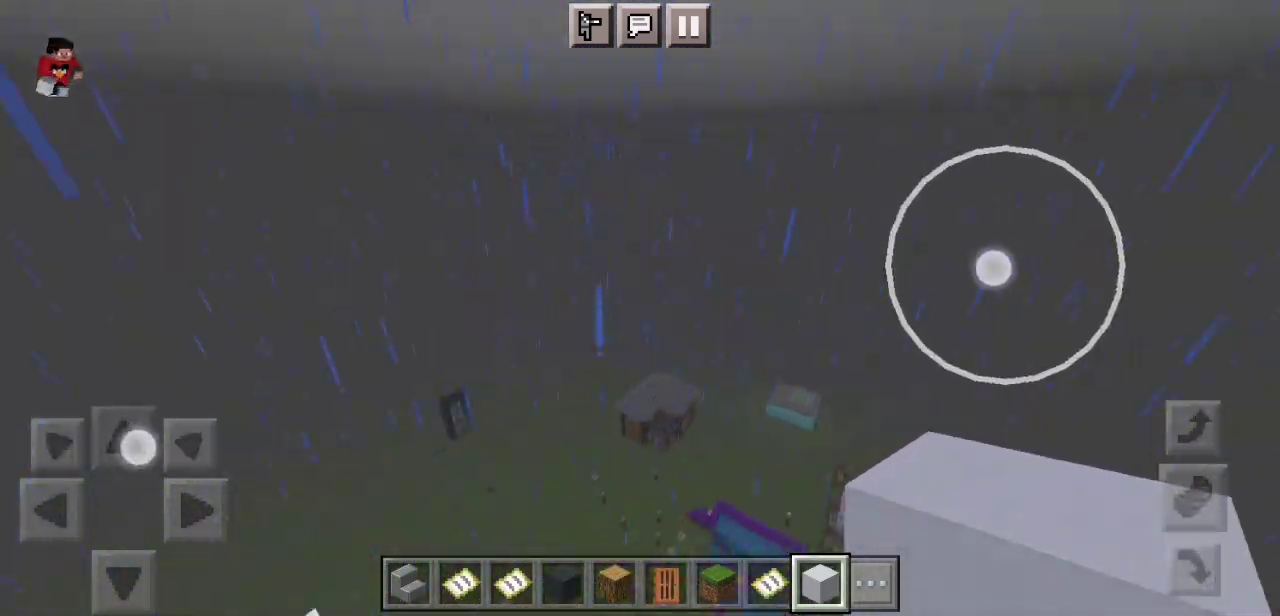
Look down over the buildings and settle above the white outline lot and canopy
mouse_move(989, 266)
left_mouse_down()
mouse_move(1194, 306)
mouse_move(1229, 286)
mouse_move(1051, 320)
mouse_move(809, 266)
mouse_move(790, 130)
left_mouse_up()
left_click_drag(976, 244, 980, 340)
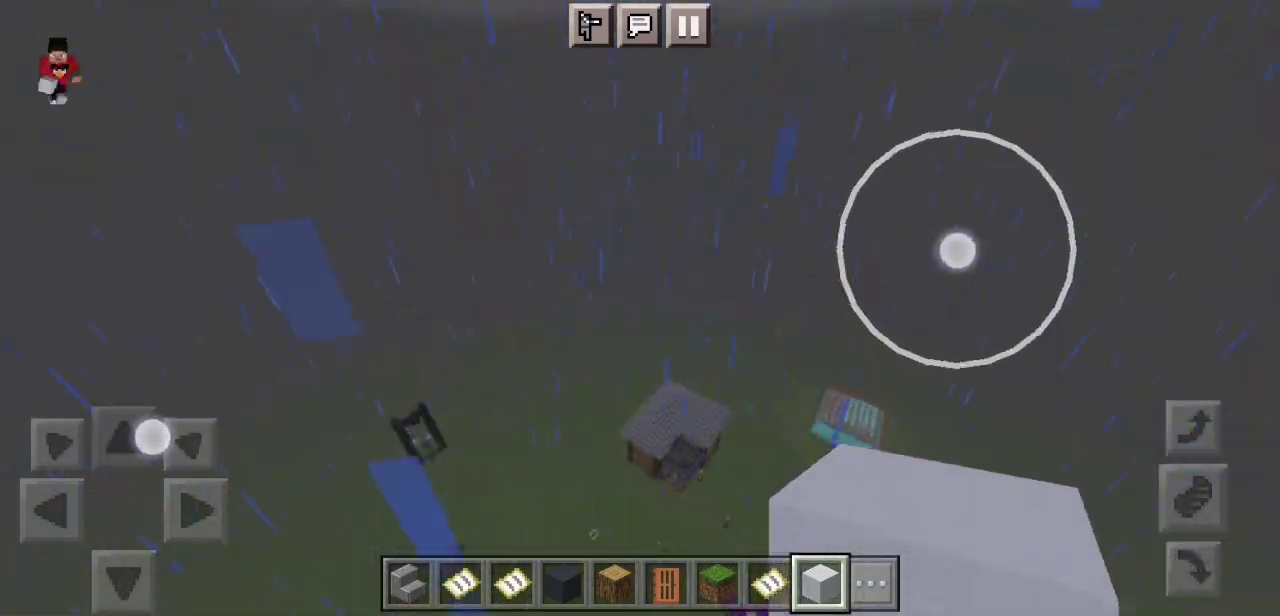
mouse_move(1060, 284)
left_mouse_down()
mouse_move(851, 297)
mouse_move(823, 286)
mouse_move(1193, 309)
left_mouse_up()
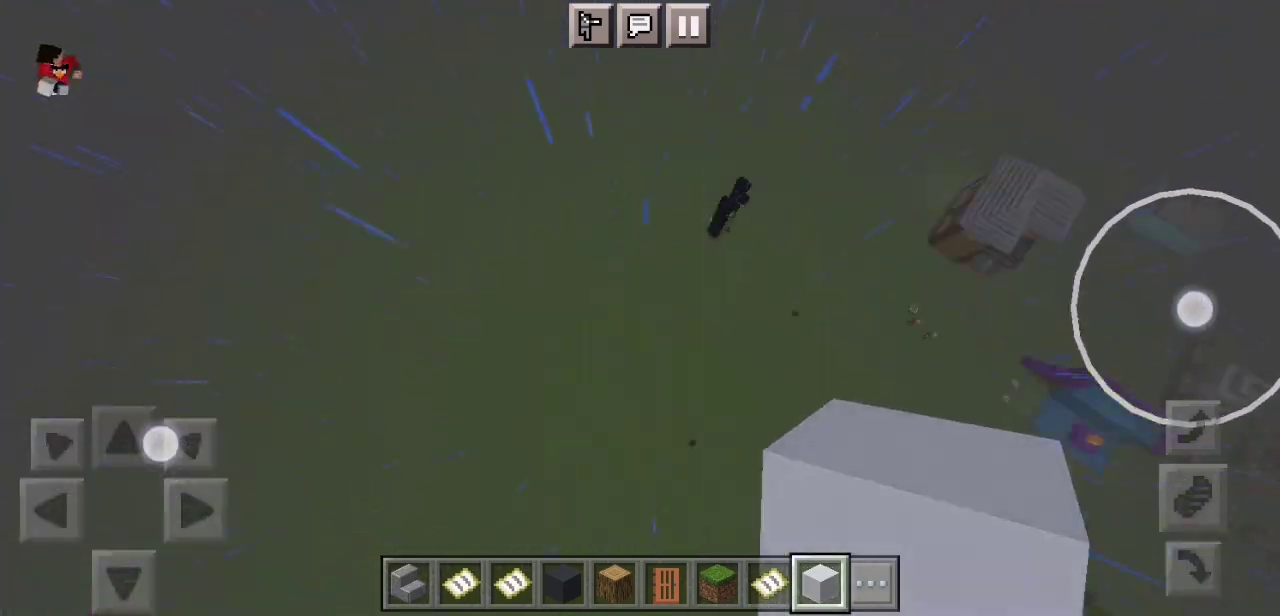
left_click_drag(1056, 356, 1049, 361)
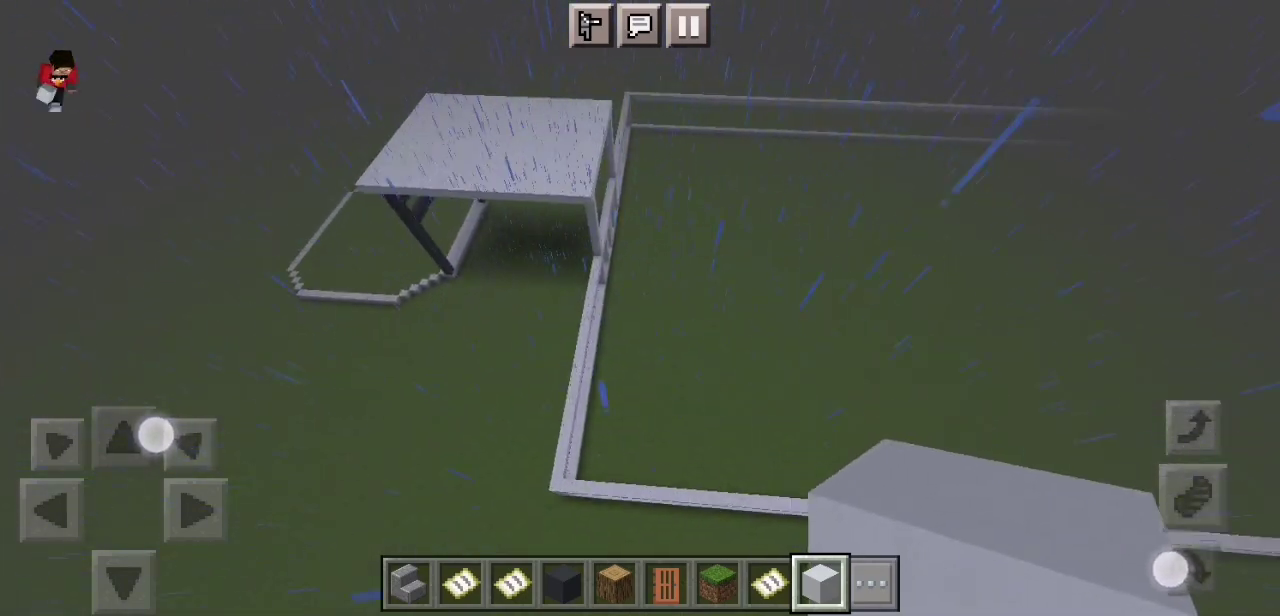
Descend to the roofed entrance, step onto the grass, and face the dark-pillared frame
mouse_move(152, 431)
left_mouse_down()
mouse_move(77, 489)
mouse_move(110, 484)
mouse_move(153, 442)
left_mouse_up()
left_click_drag(929, 403, 1014, 403)
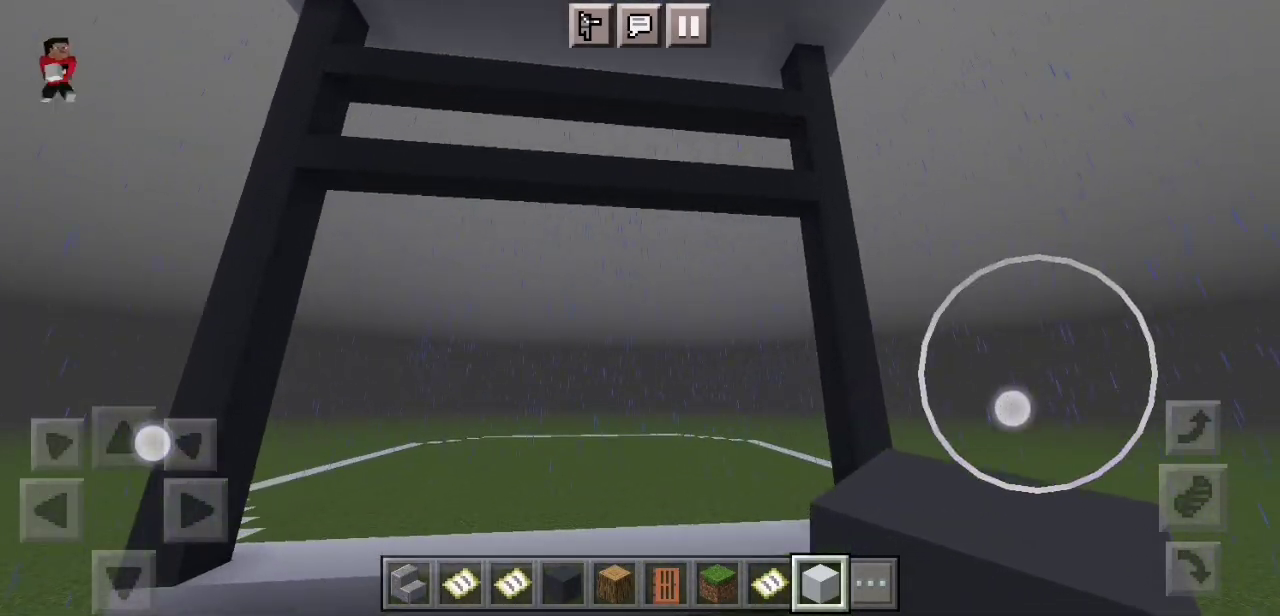
left_click_drag(153, 442, 154, 443)
left_click_drag(1186, 505, 1180, 505)
left_click_drag(1089, 271, 929, 310)
left_click_drag(150, 440, 144, 435)
mouse_move(929, 310)
left_mouse_down()
mouse_move(1106, 328)
mouse_move(881, 321)
left_mouse_up()
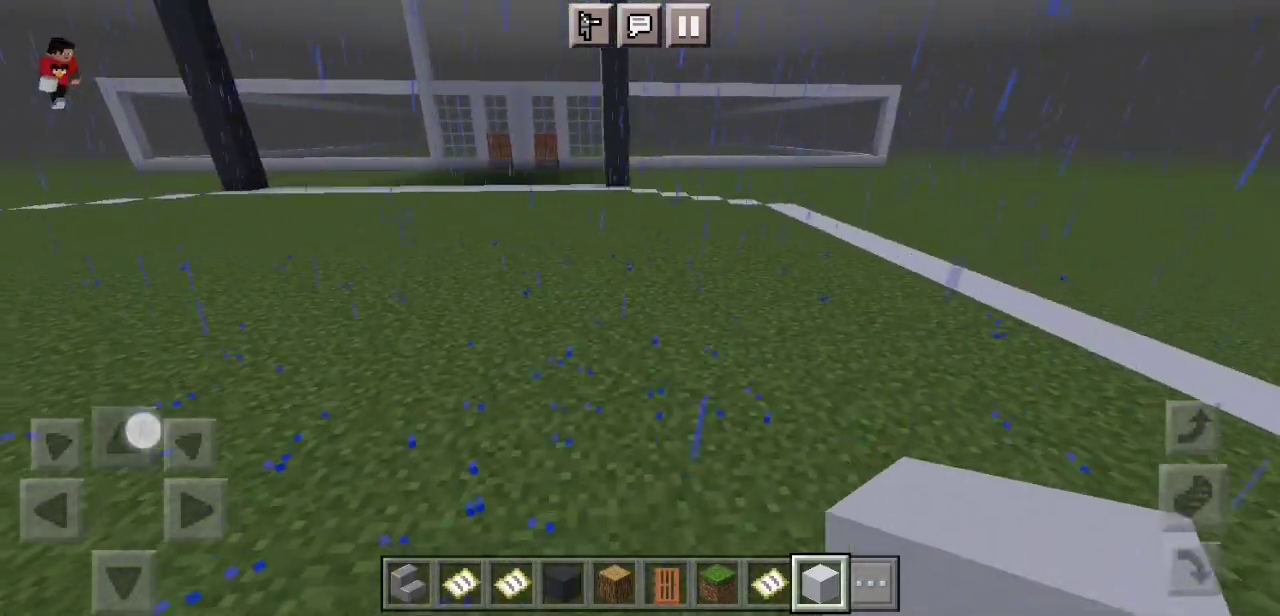
Look across the field at the white-railed building, then back toward the dark pillars
left_click_drag(152, 435, 157, 432)
left_click_drag(1180, 556, 980, 399)
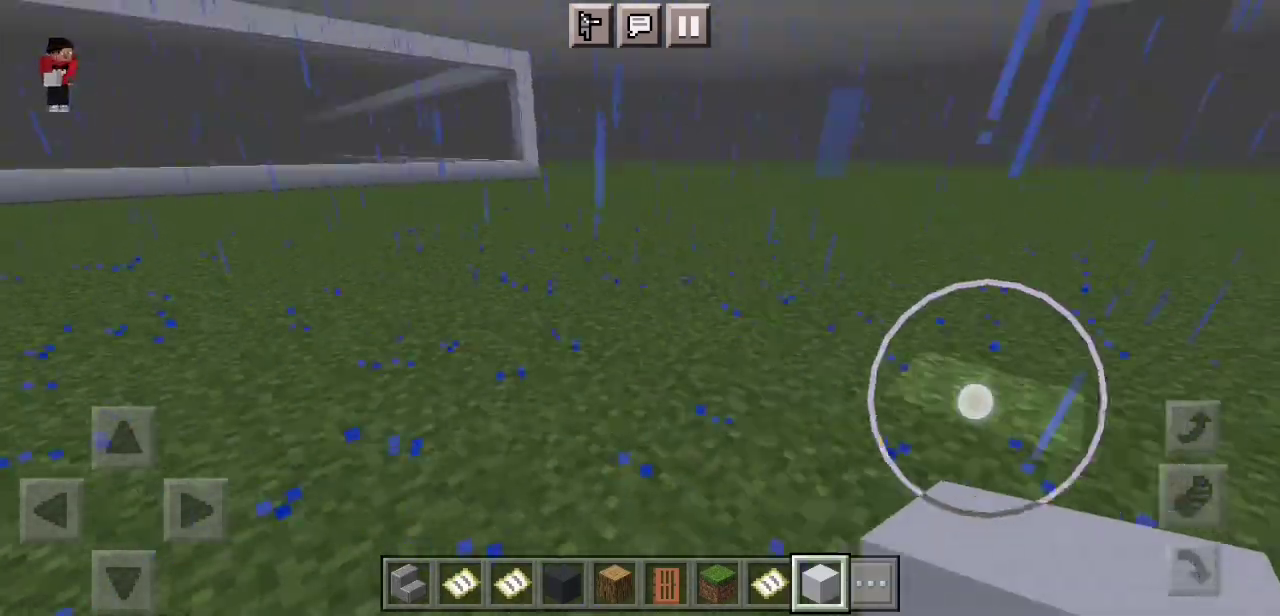
left_click_drag(1077, 345, 1007, 341)
left_click_drag(157, 432, 157, 432)
left_click_drag(1007, 341, 914, 336)
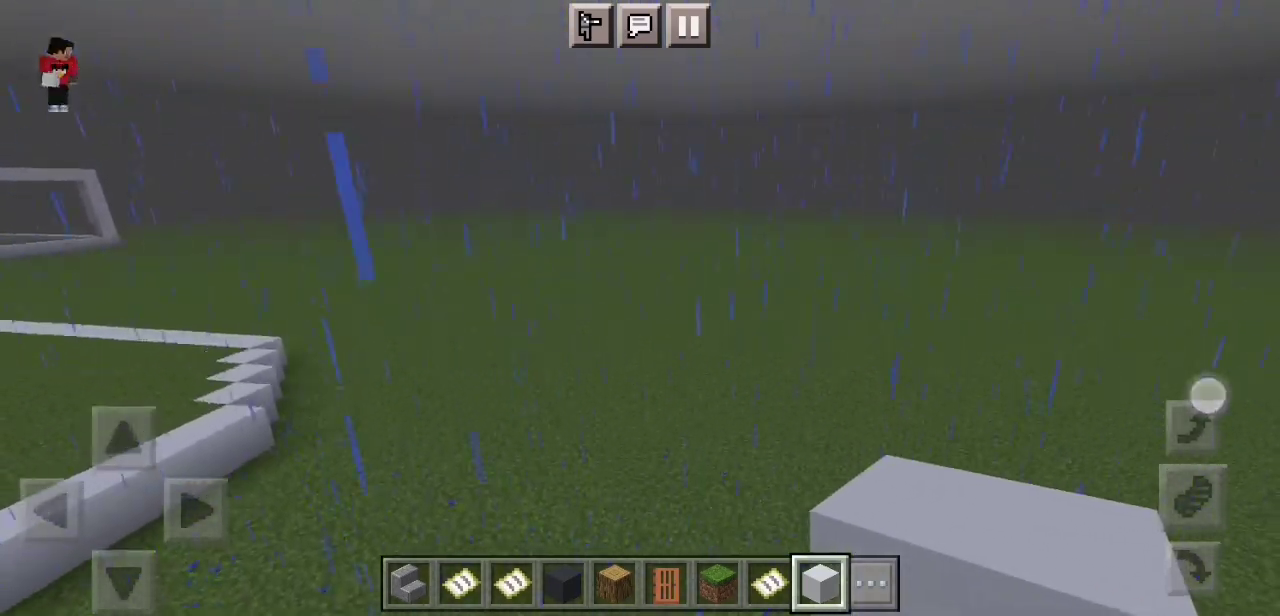
left_click_drag(1207, 395, 927, 391)
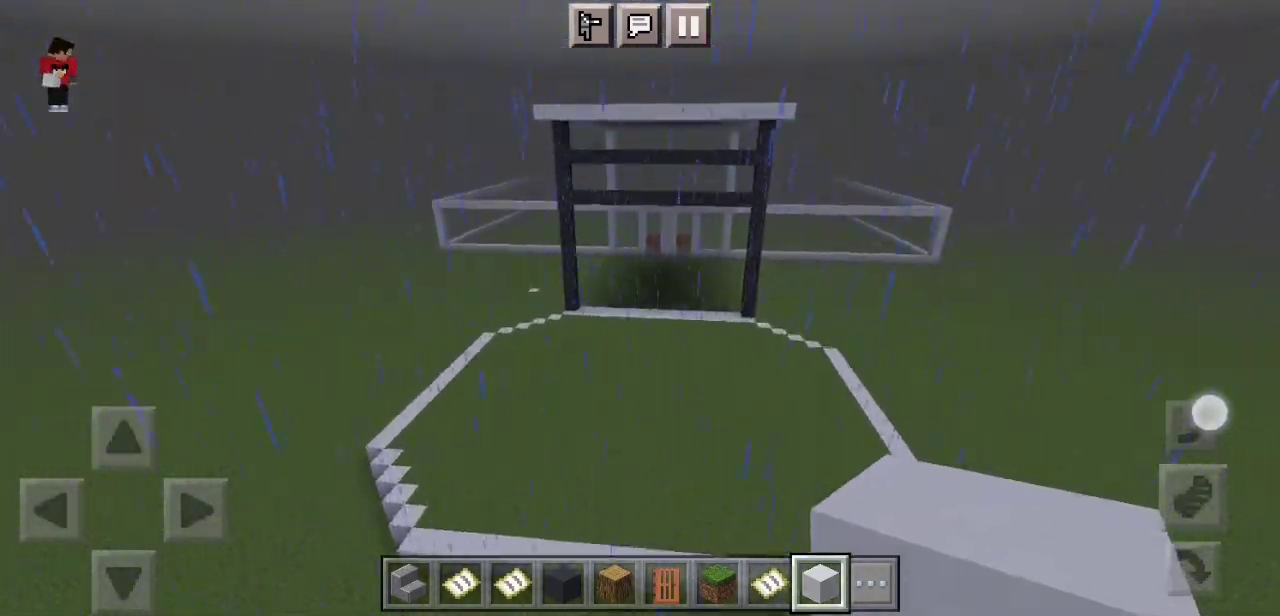
Fly under the canopy to the dark beams, back out, and hop over the slab
left_click_drag(143, 443, 149, 443)
left_click_drag(1205, 410, 1199, 410)
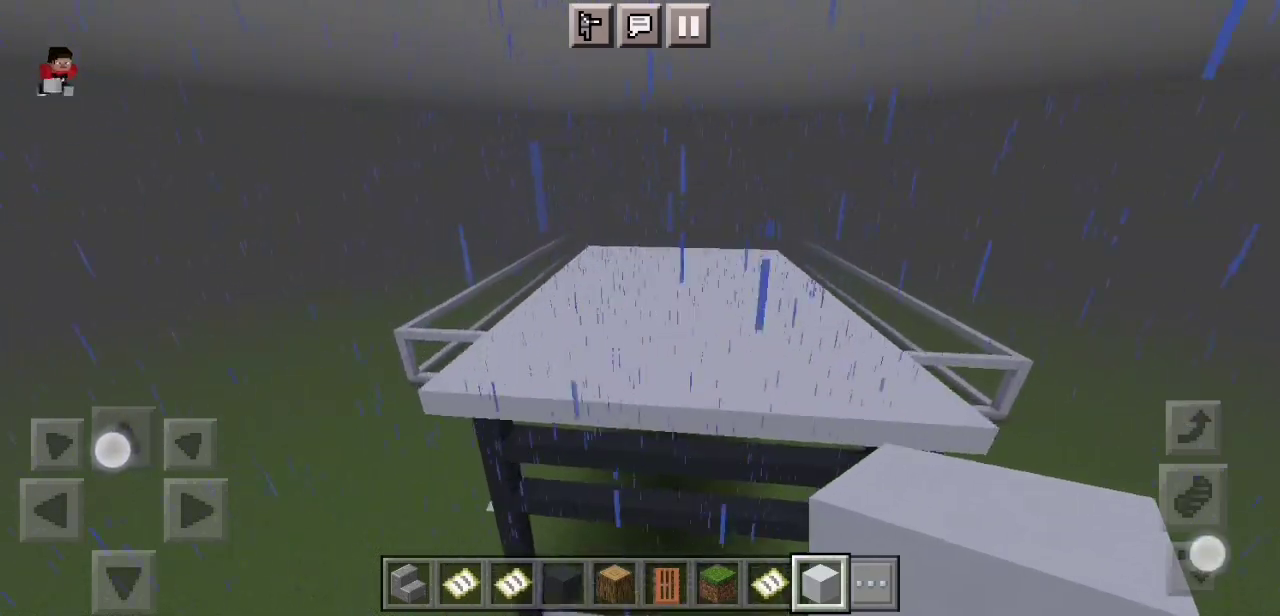
left_click_drag(112, 450, 173, 570)
left_click_drag(1043, 323, 1107, 316)
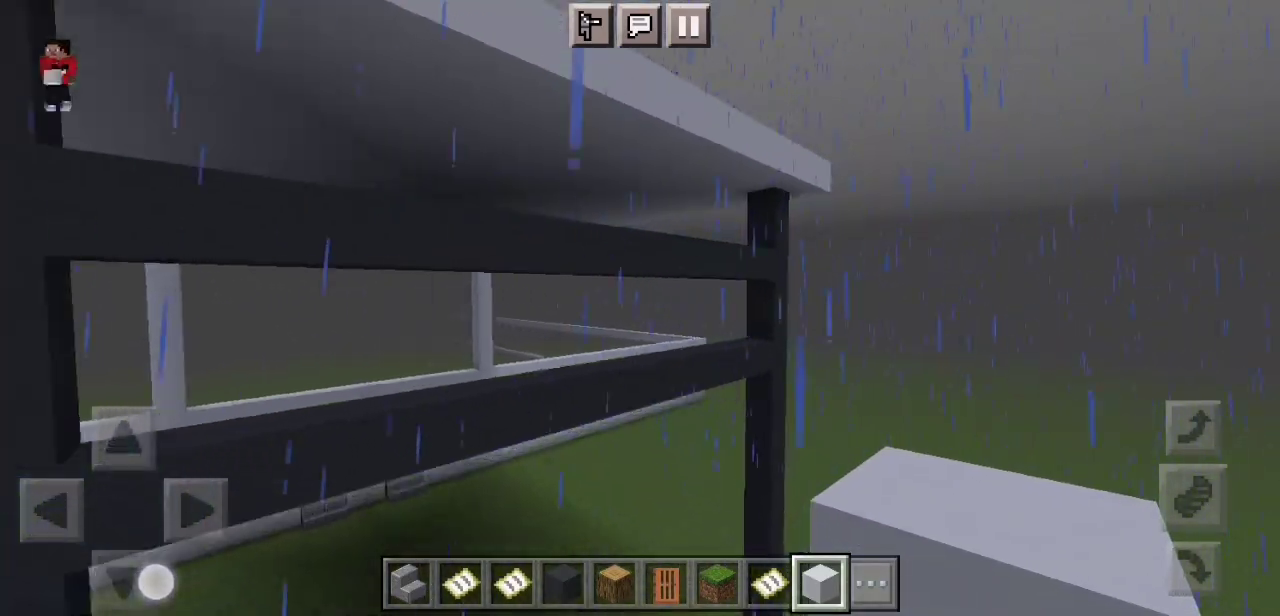
left_click_drag(943, 365, 943, 365)
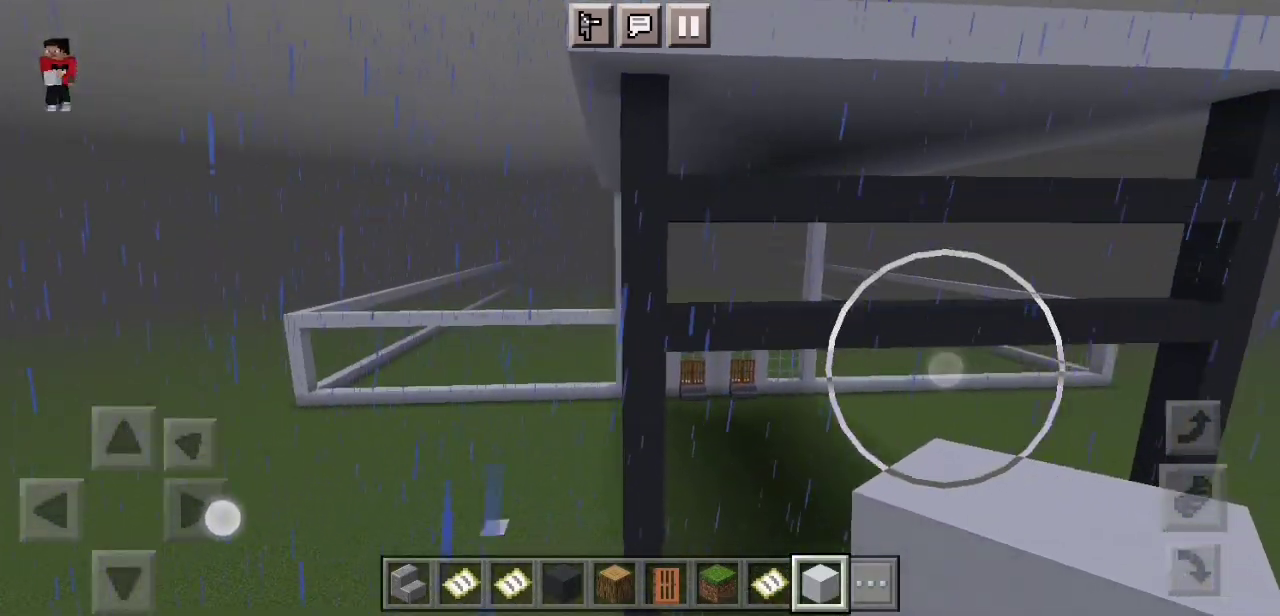
mouse_move(161, 586)
left_mouse_down()
mouse_move(211, 437)
mouse_move(166, 423)
mouse_move(175, 547)
left_mouse_up()
left_click(1200, 425)
left_click(1191, 548)
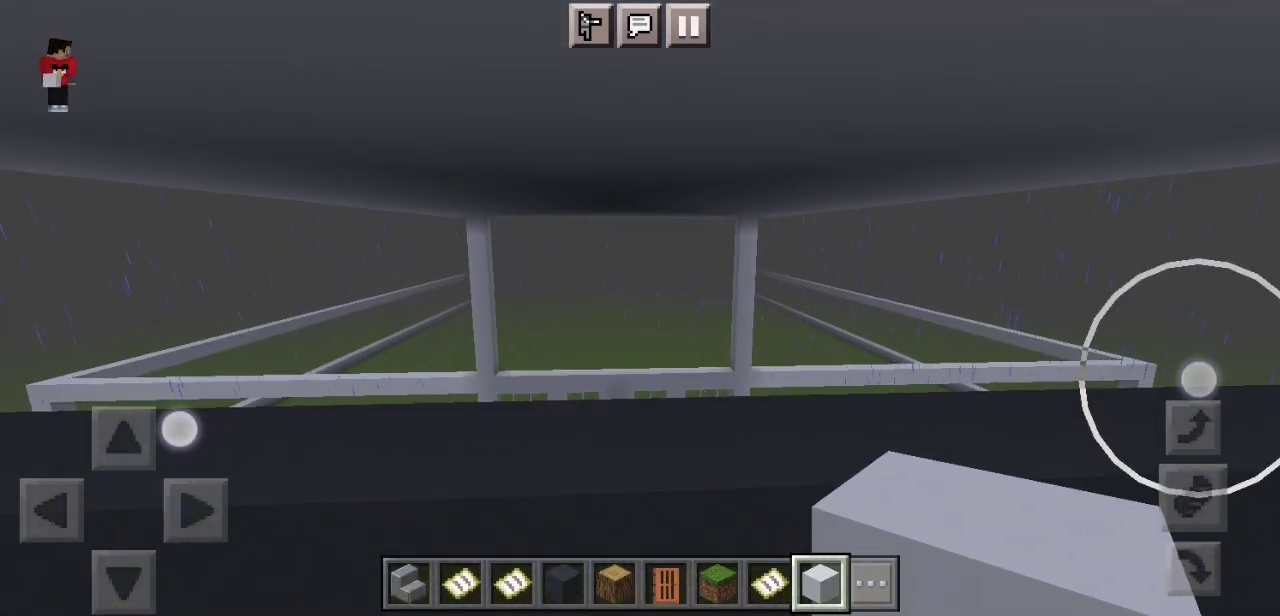
Walk along the railing by the dark pillar and face the white roof slab
left_click_drag(239, 487, 241, 497)
left_click_drag(150, 417, 182, 430)
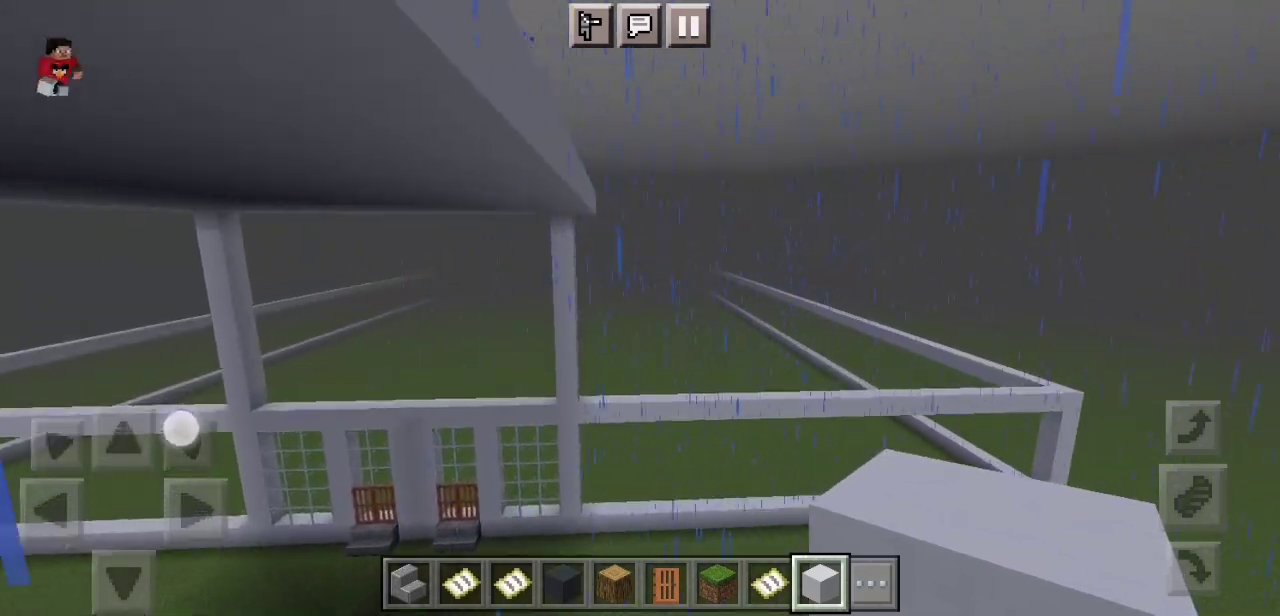
left_click_drag(1034, 363, 1010, 356)
left_click_drag(182, 430, 222, 481)
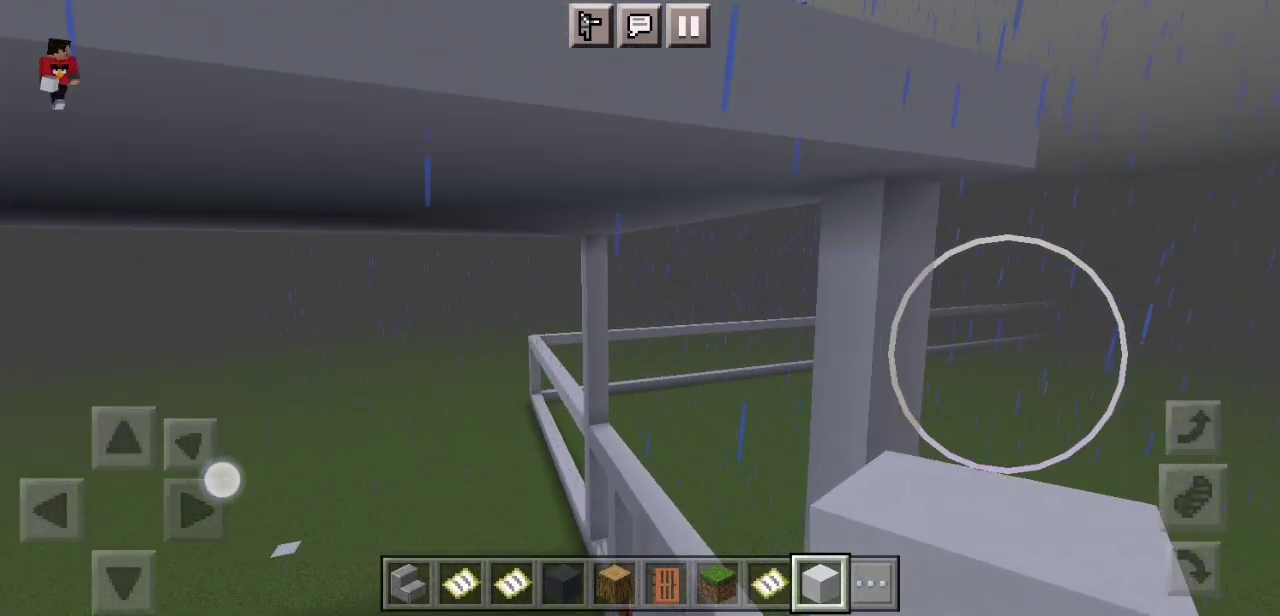
left_click_drag(148, 407, 138, 417)
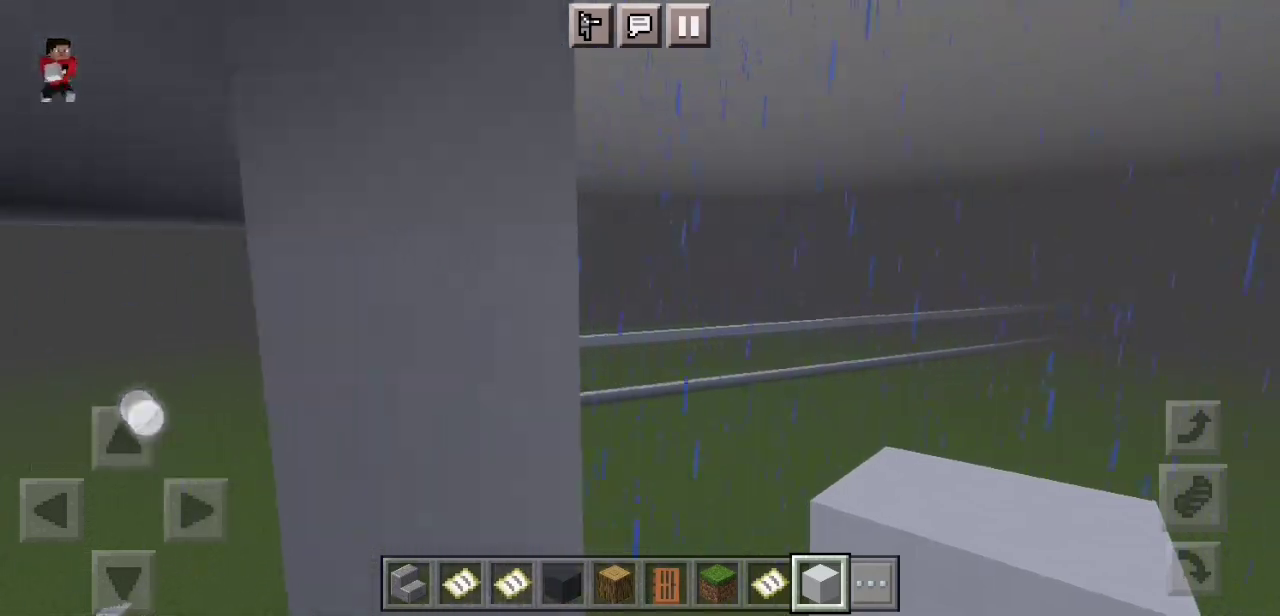
left_click_drag(1080, 356, 1050, 330)
left_click_drag(138, 417, 148, 417)
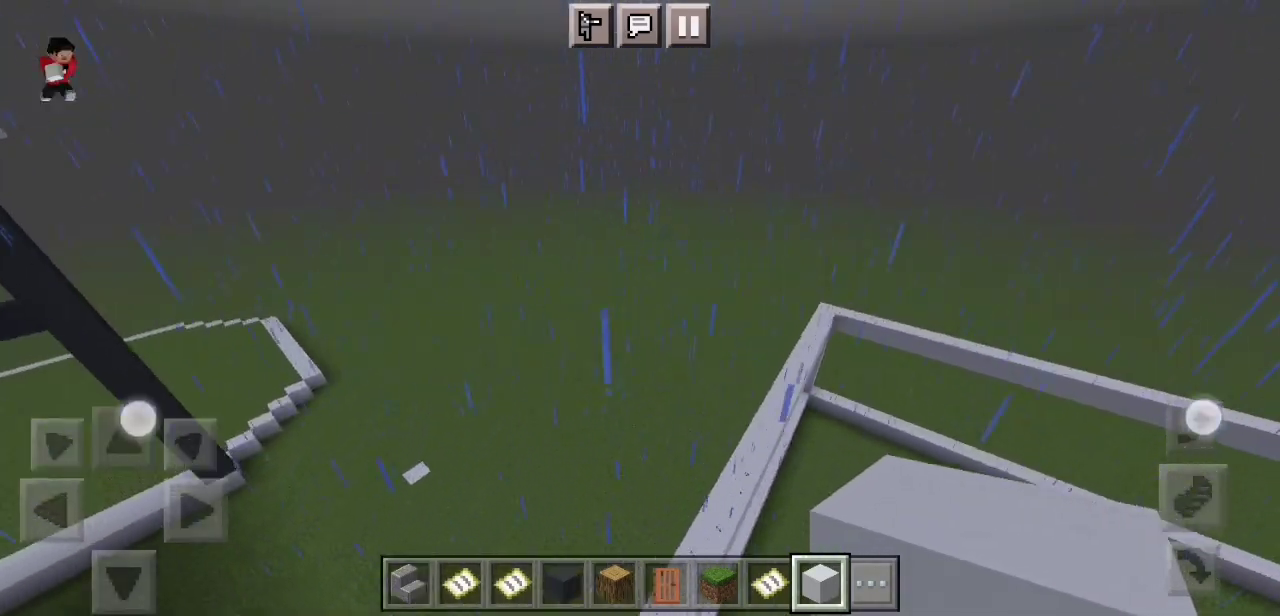
left_click_drag(1000, 340, 931, 337)
Rise above the roof slab, looking down at the railing, up at the sky, and back down
left_click_drag(148, 416, 148, 416)
left_click_drag(1208, 406, 1208, 406)
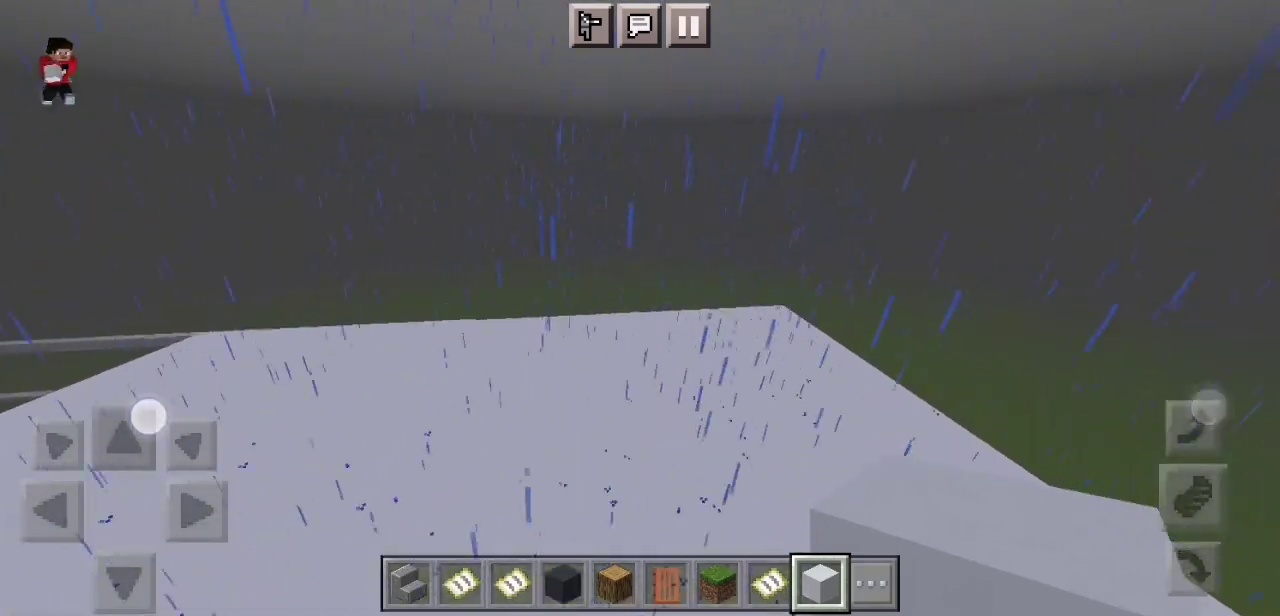
left_click_drag(148, 418, 151, 420)
left_click_drag(1100, 380, 963, 409)
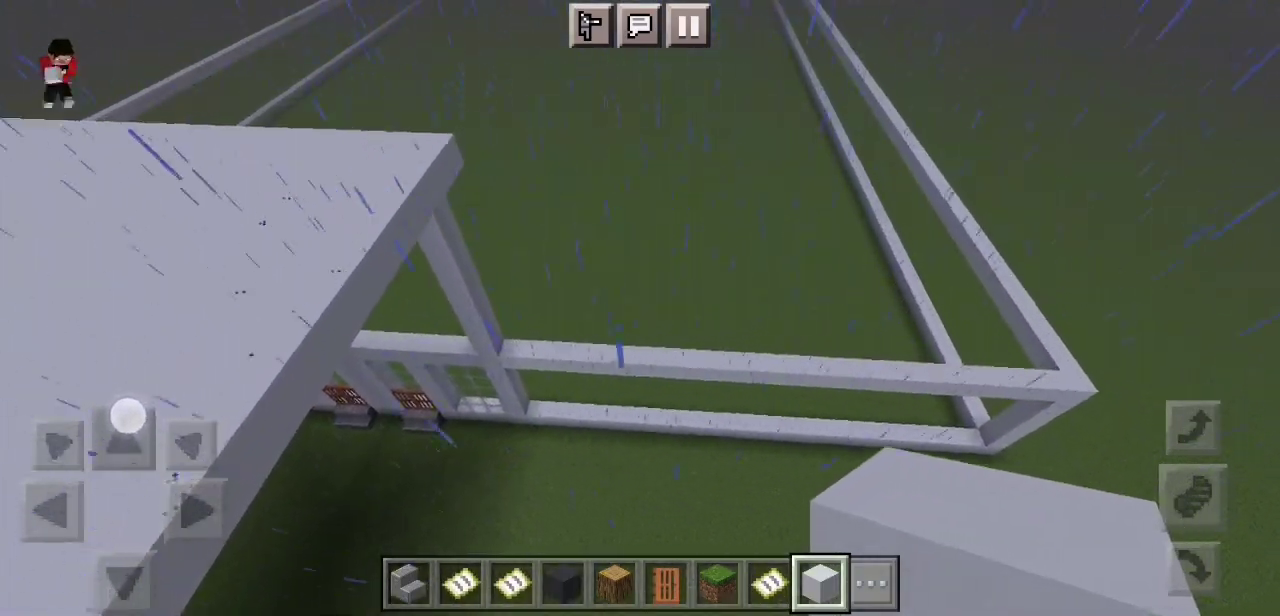
left_click_drag(128, 417, 131, 417)
left_click_drag(1190, 380, 1227, 318)
left_click_drag(1092, 340, 1100, 323)
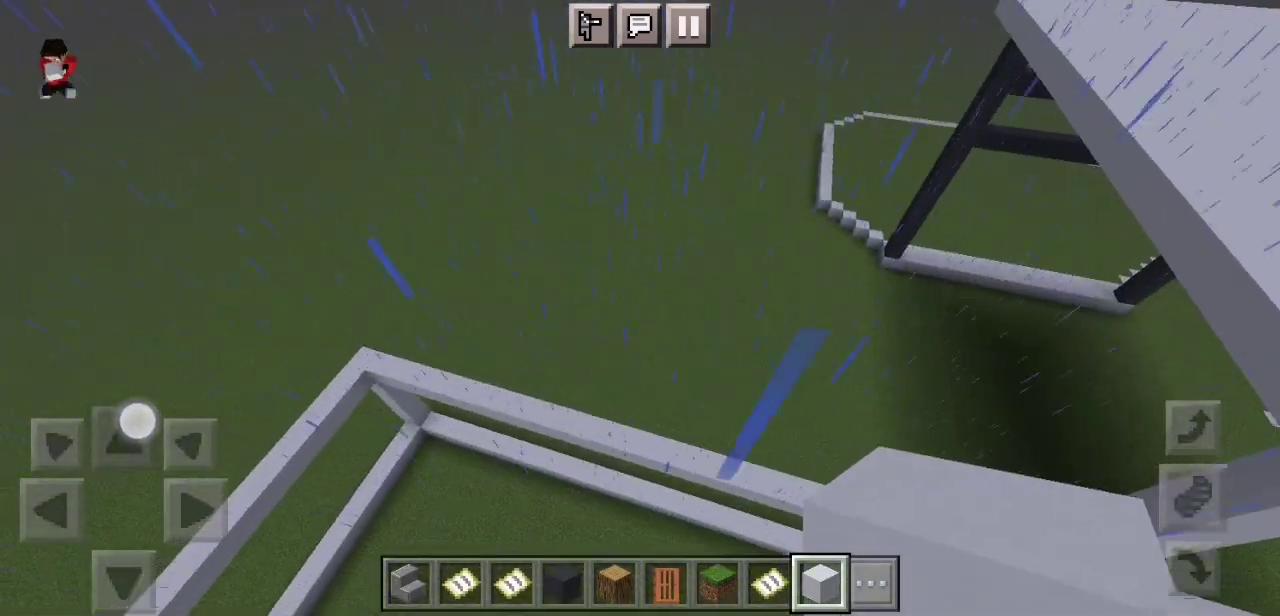
left_click_drag(137, 420, 79, 472)
Turn toward the windows and canopy frame, then back away to see the whole entrance
left_click_drag(1206, 566, 1170, 520)
left_click_drag(79, 477, 154, 431)
left_click_drag(760, 330, 851, 337)
mouse_move(1150, 400)
left_mouse_down()
mouse_move(1202, 432)
mouse_move(991, 377)
left_mouse_up()
left_click_drag(168, 435, 190, 511)
left_click_drag(991, 377, 890, 380)
left_click_drag(190, 511, 152, 572)
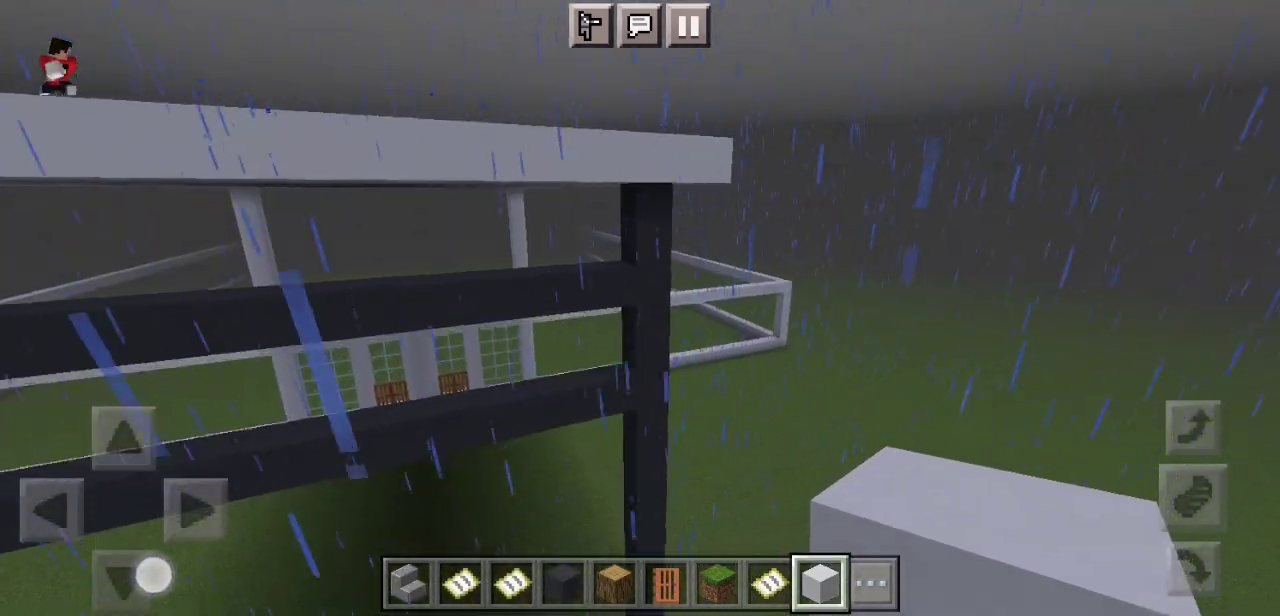
left_click_drag(890, 380, 1086, 353)
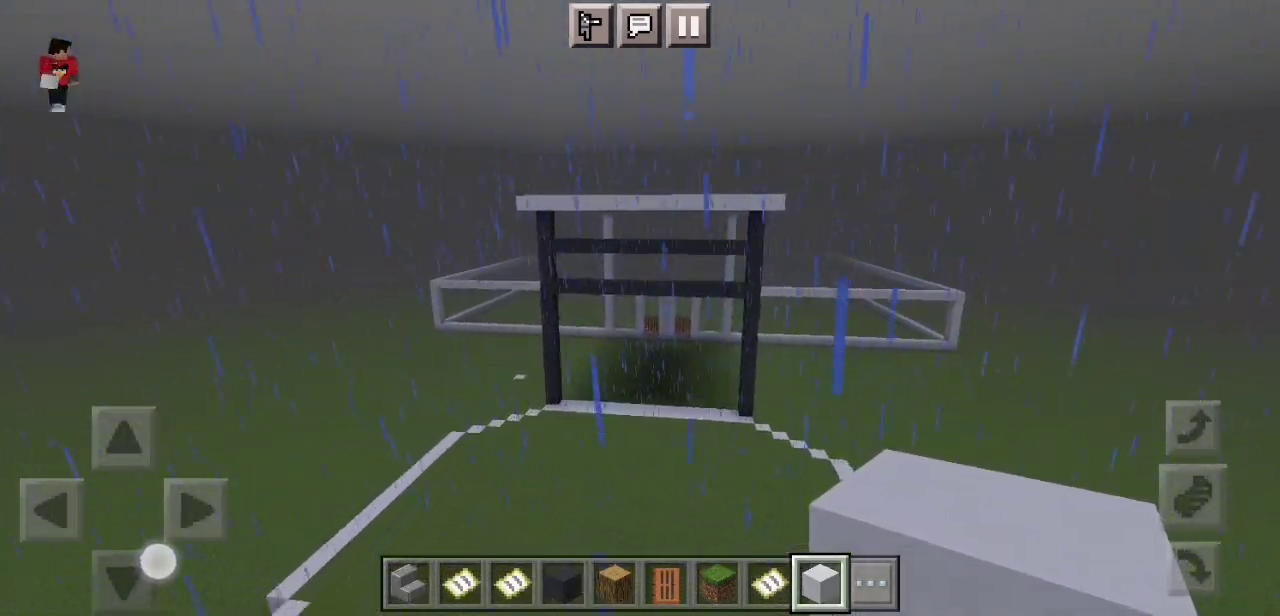